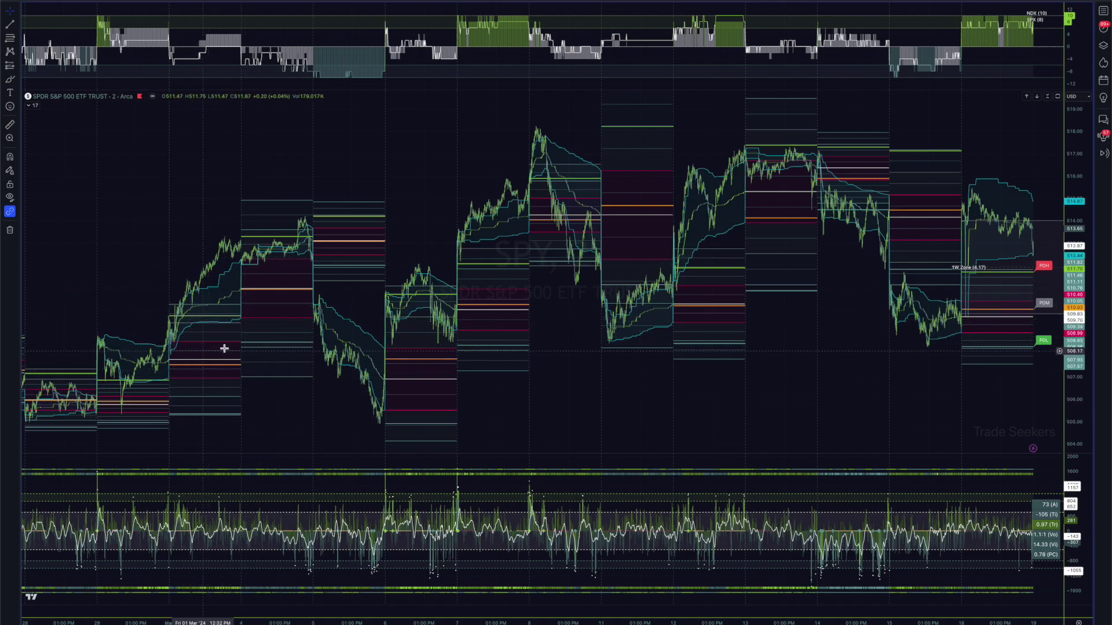
- Zoom in on the SPY 2-minute chart with its breadth and oscillator panes
scroll(288, 324, up, 3)
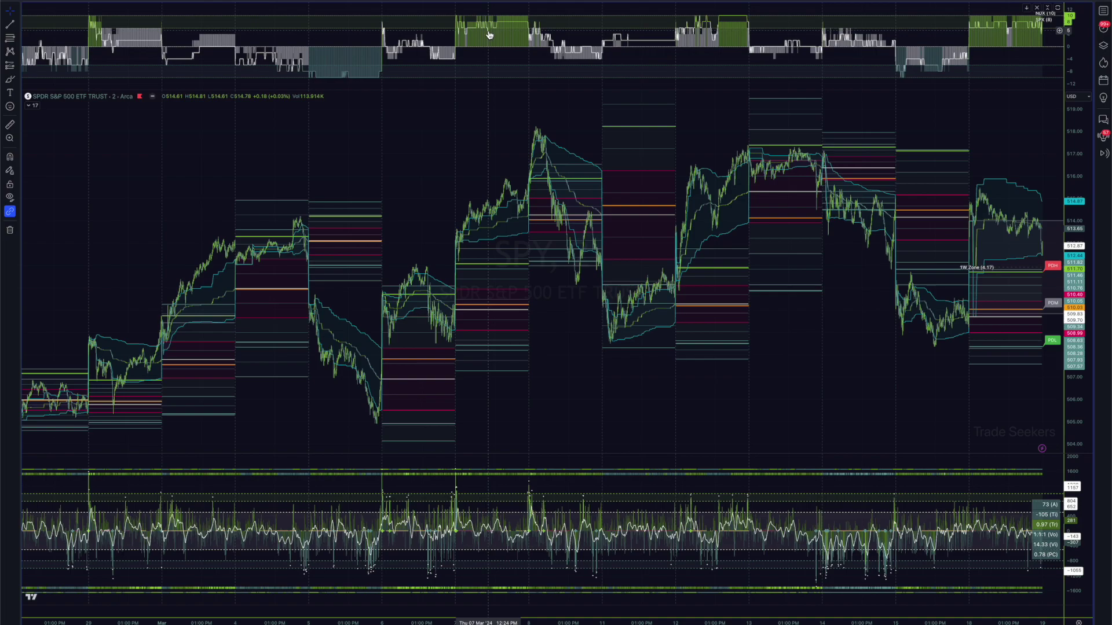
- Open the ITHADD indicator's NDX/SPX settings, then close the dialog
double_click(488, 35)
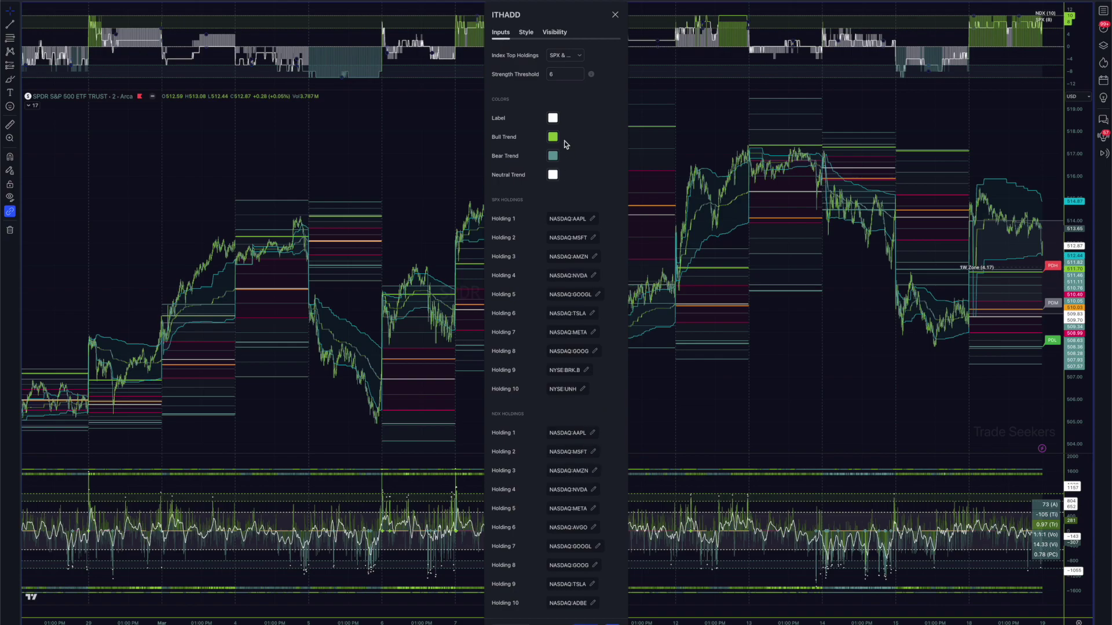
click(615, 15)
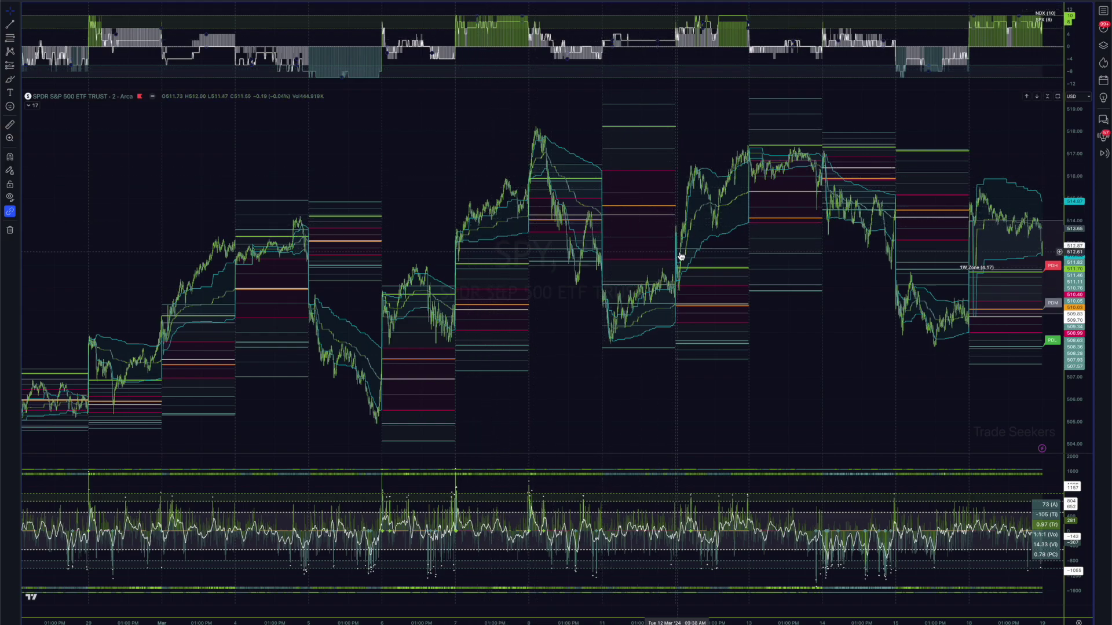
- Zoom the SPY chart in and out to gauge the March 8–18 sessions
scroll(706, 258, up, 1)
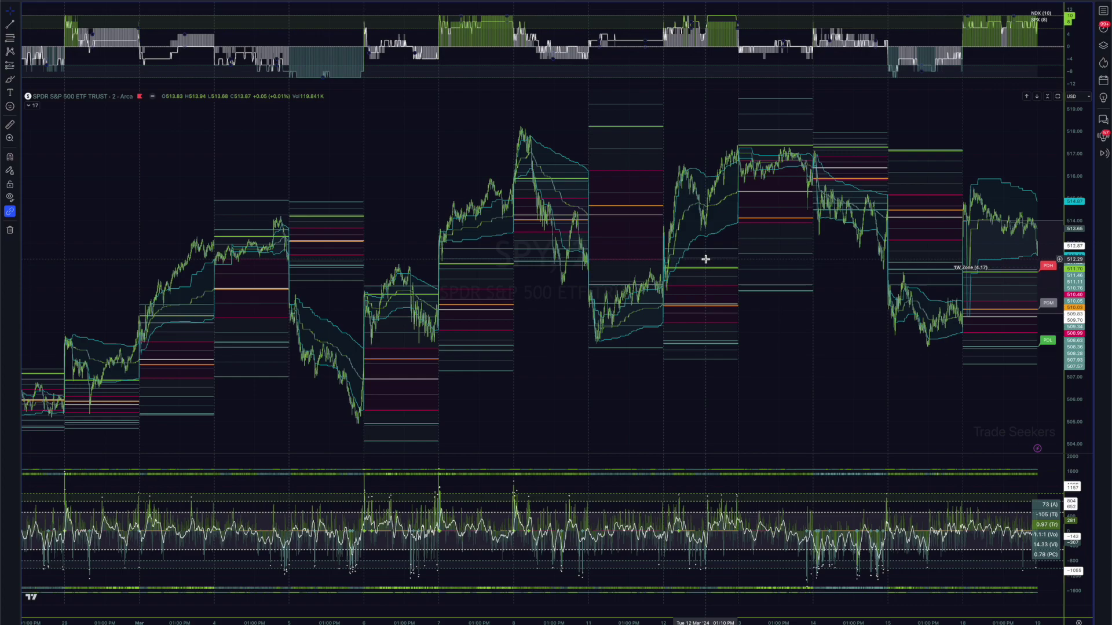
scroll(705, 259, up, 3)
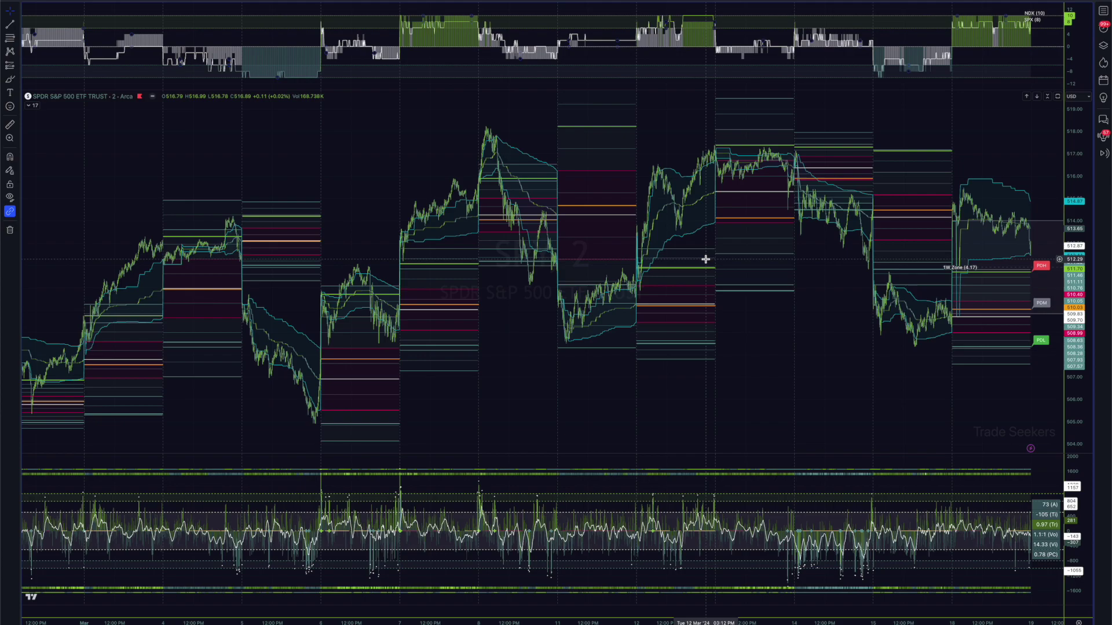
scroll(706, 259, up, 3)
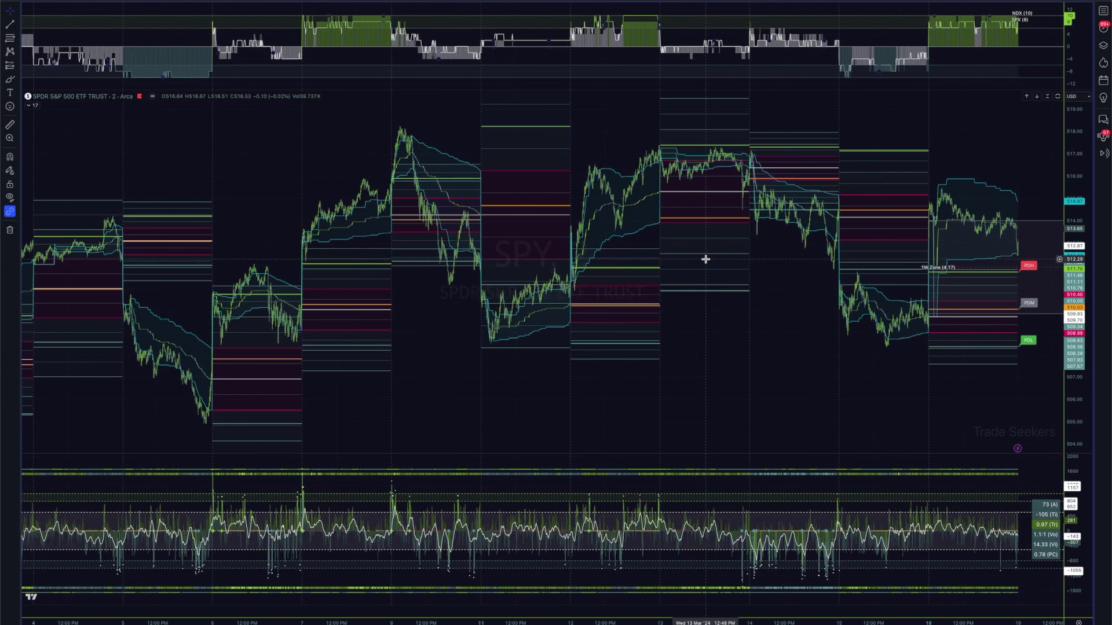
scroll(706, 259, down, 2)
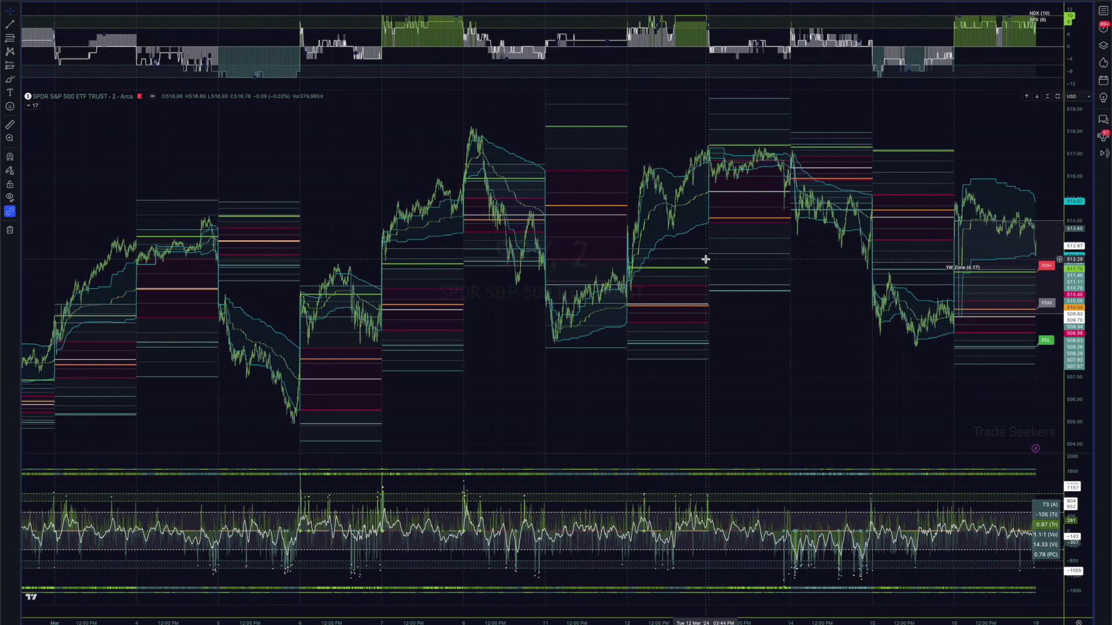
scroll(685, 200, down, 2)
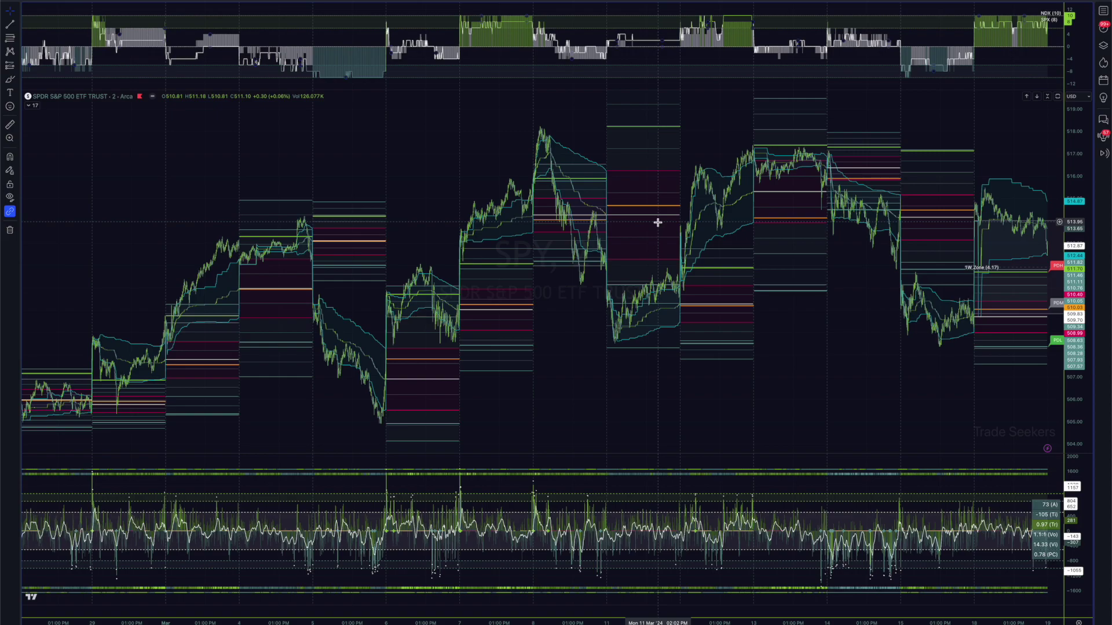
scroll(658, 223, down, 2)
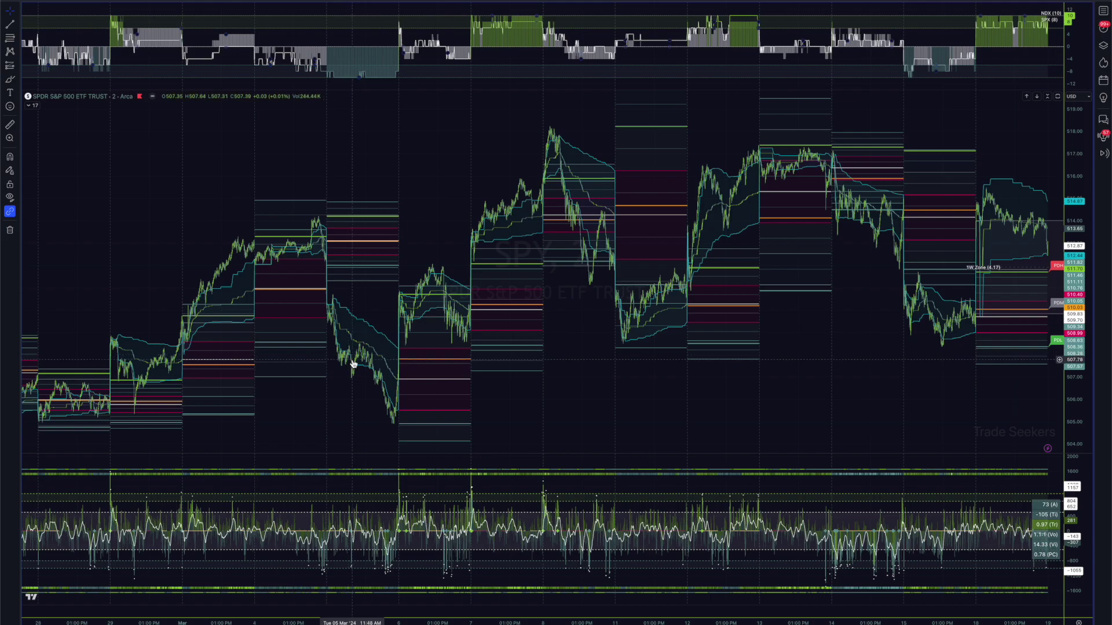
scroll(352, 363, up, 2)
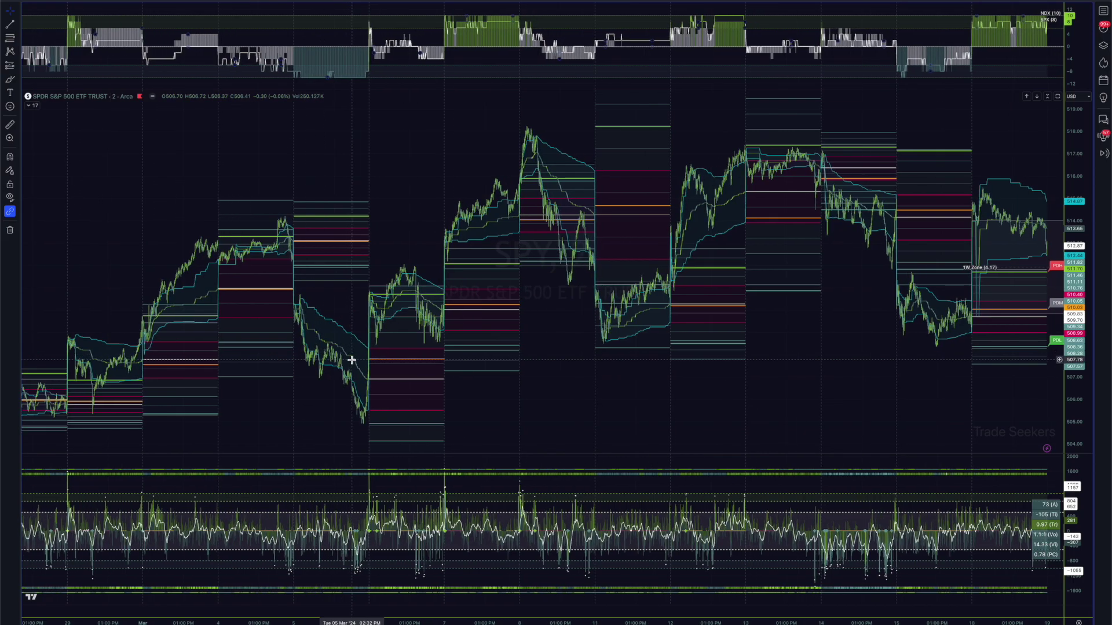
scroll(352, 362, up, 2)
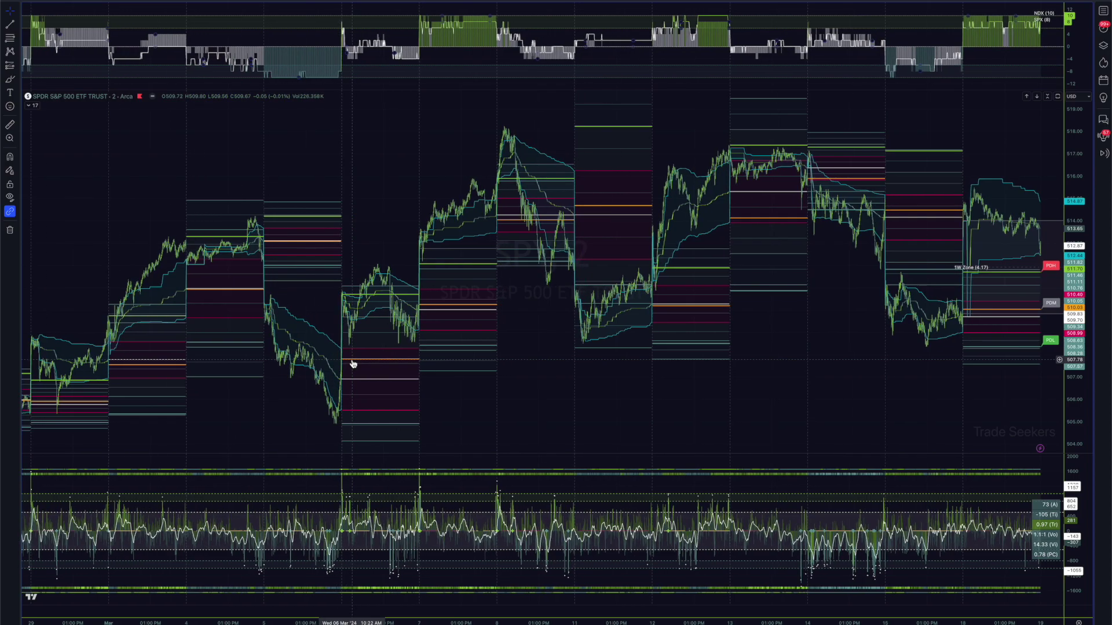
scroll(353, 364, up, 3)
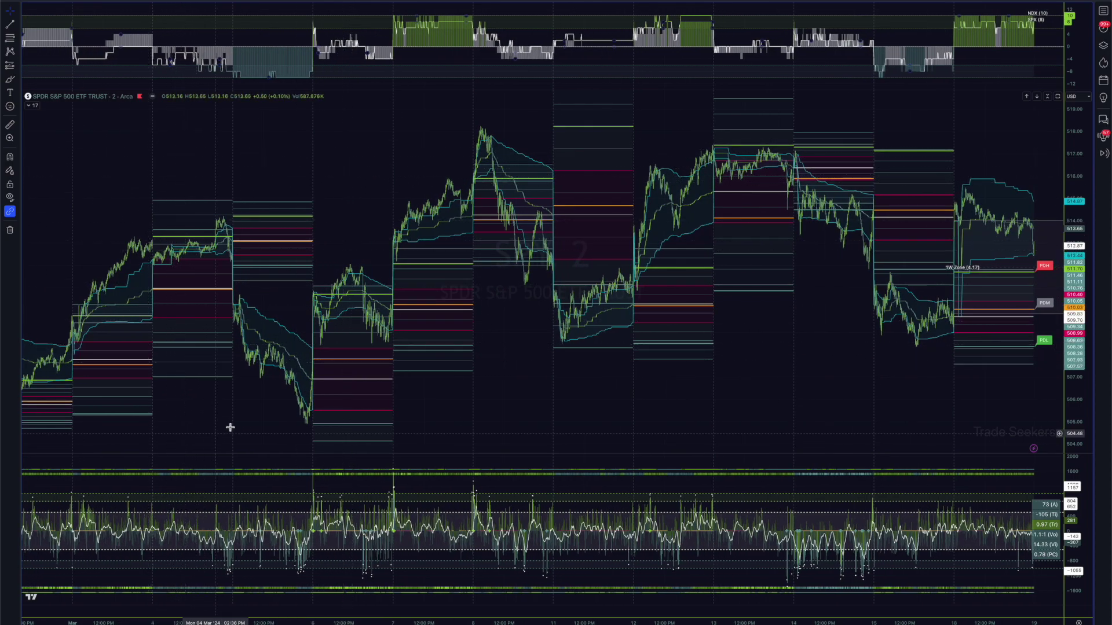
scroll(117, 360, down, 3)
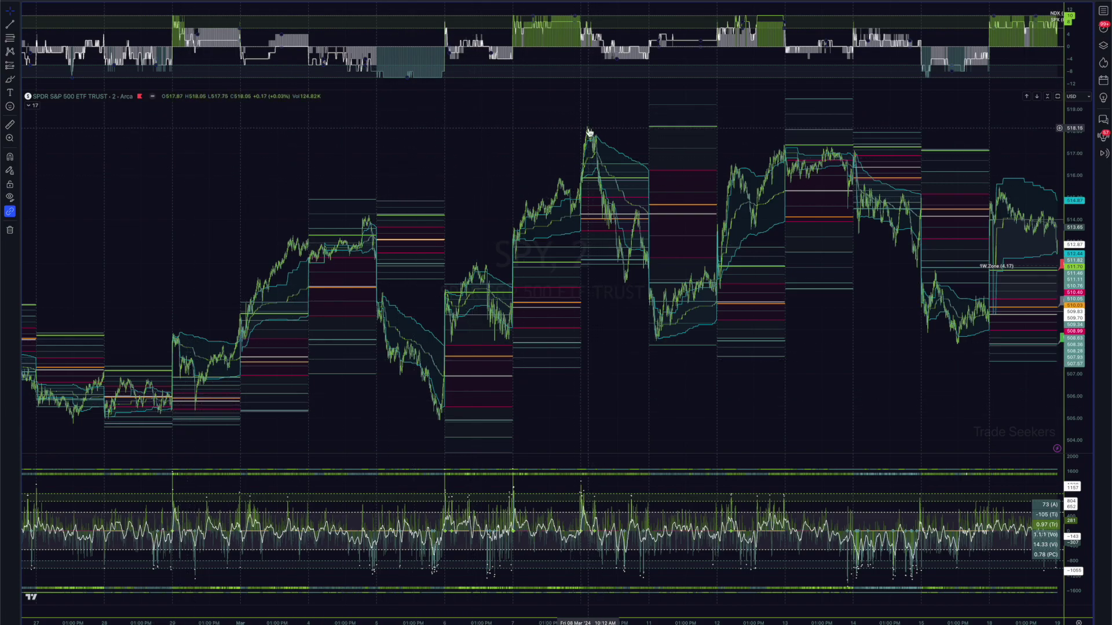
- Pan the SPY chart toward recent sessions and zoom in on them
drag(590, 132, 497, 152)
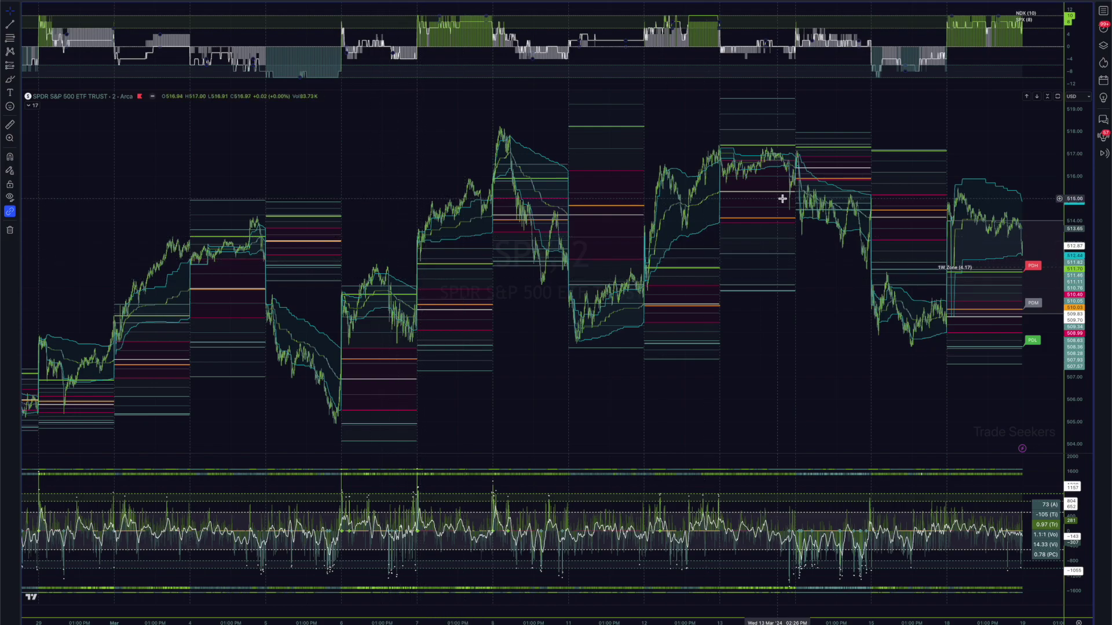
scroll(890, 194, up, 2)
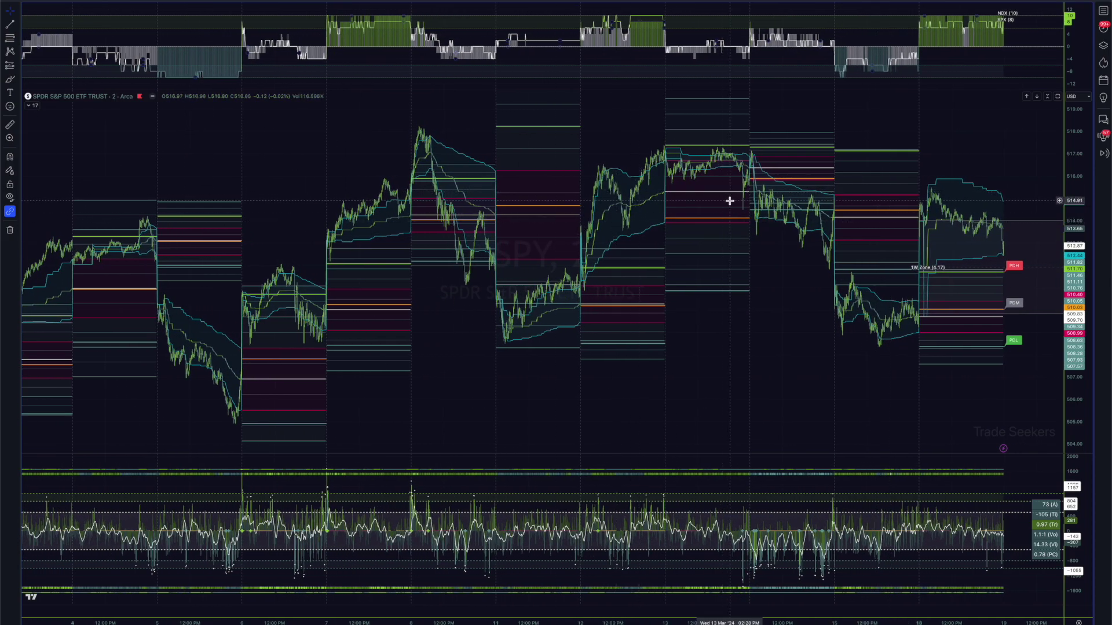
scroll(730, 201, up, 2)
scroll(731, 205, up, 1)
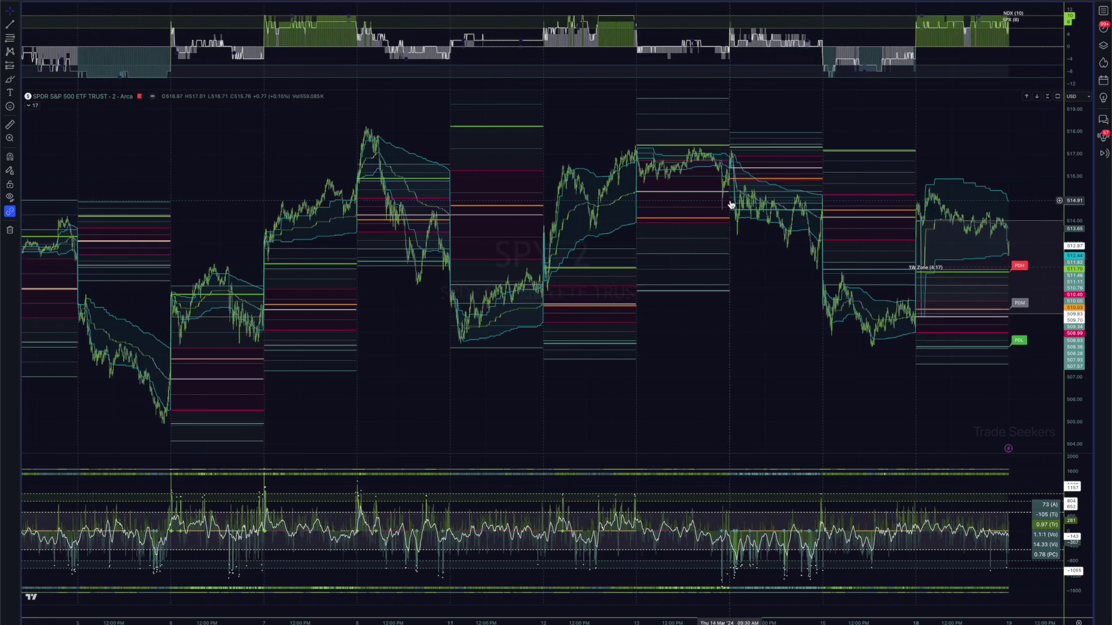
scroll(730, 205, up, 2)
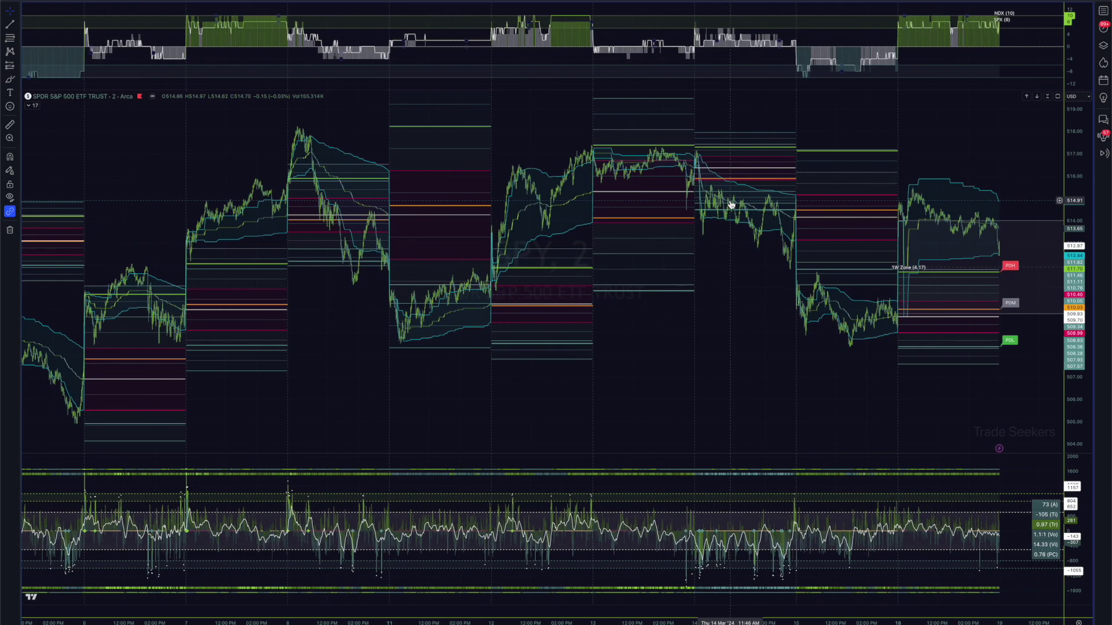
scroll(731, 204, up, 1)
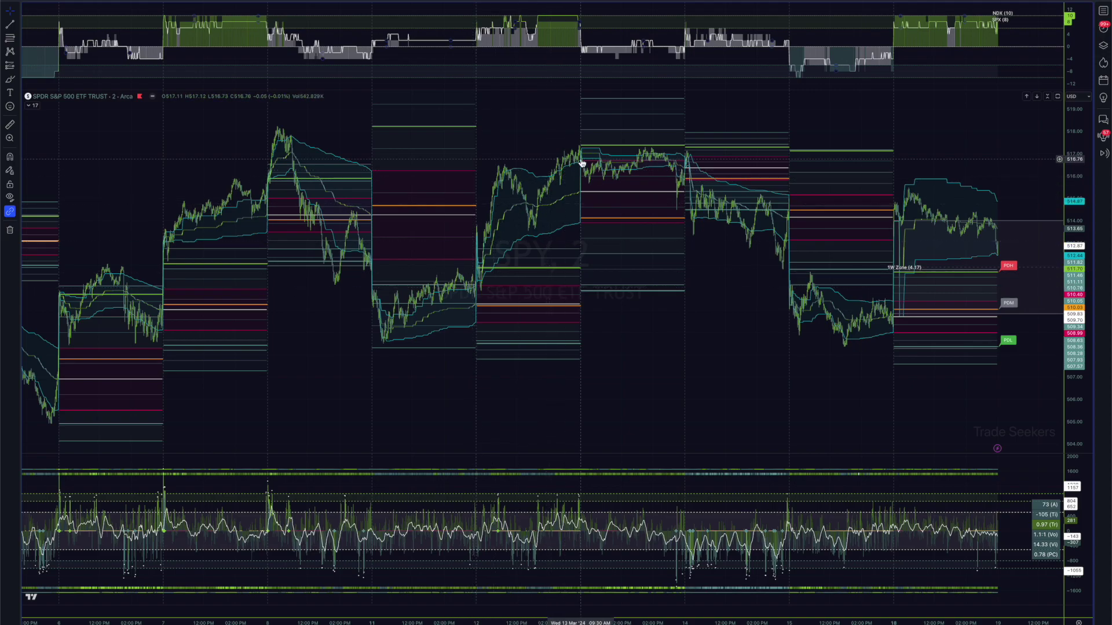
- Zoom into the March 15 and 18 SPY sessions, then open and close the ITHADD settings
scroll(907, 49, up, 3)
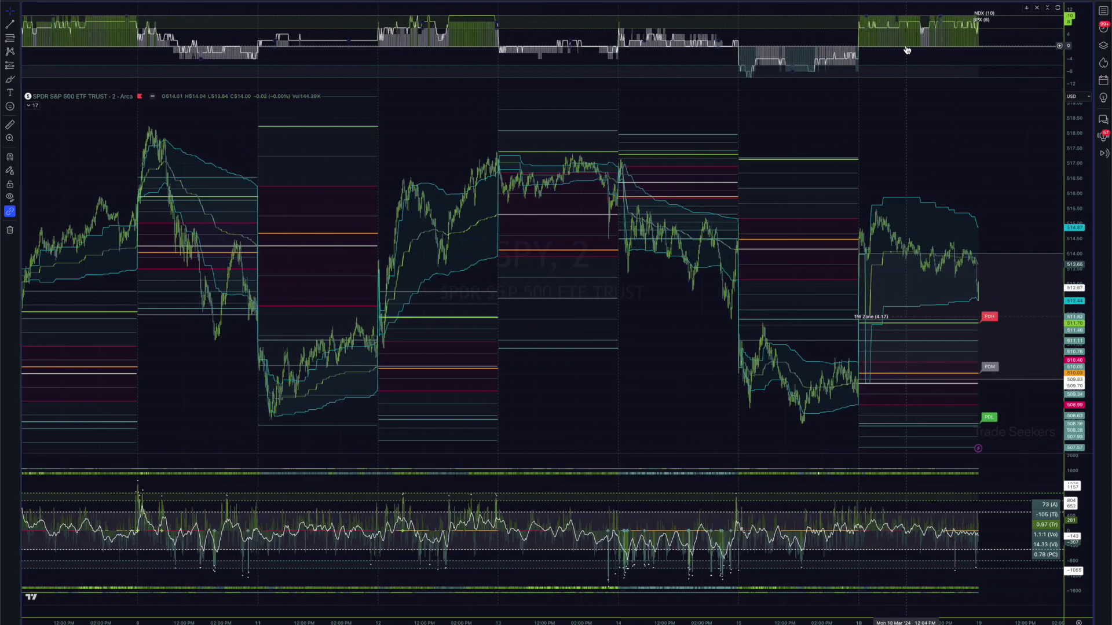
scroll(861, 47, up, 5)
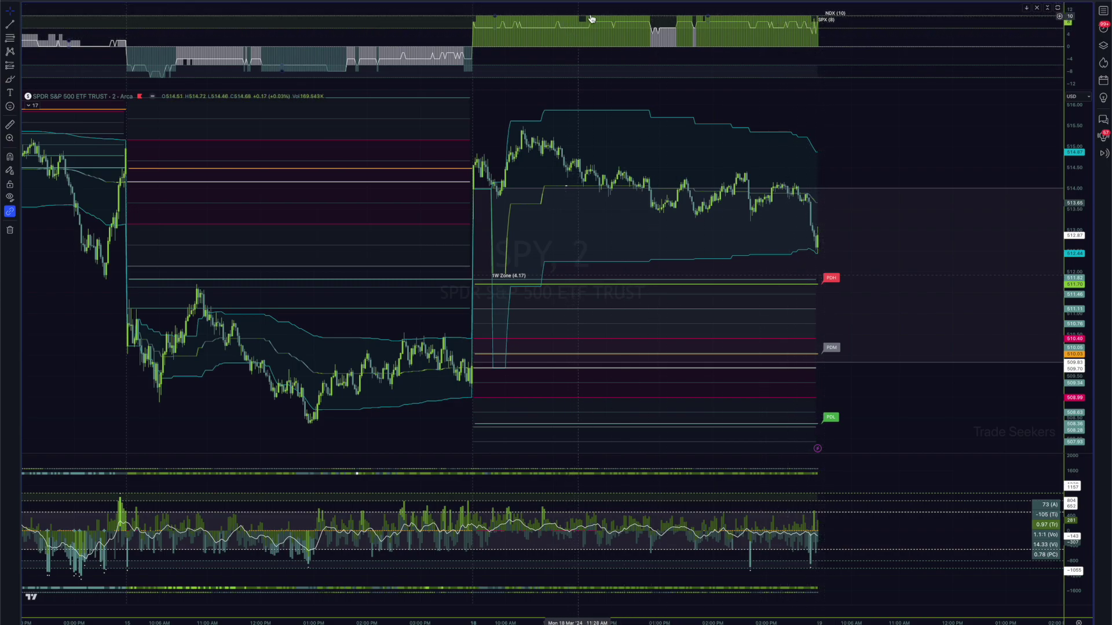
double_click(832, 17)
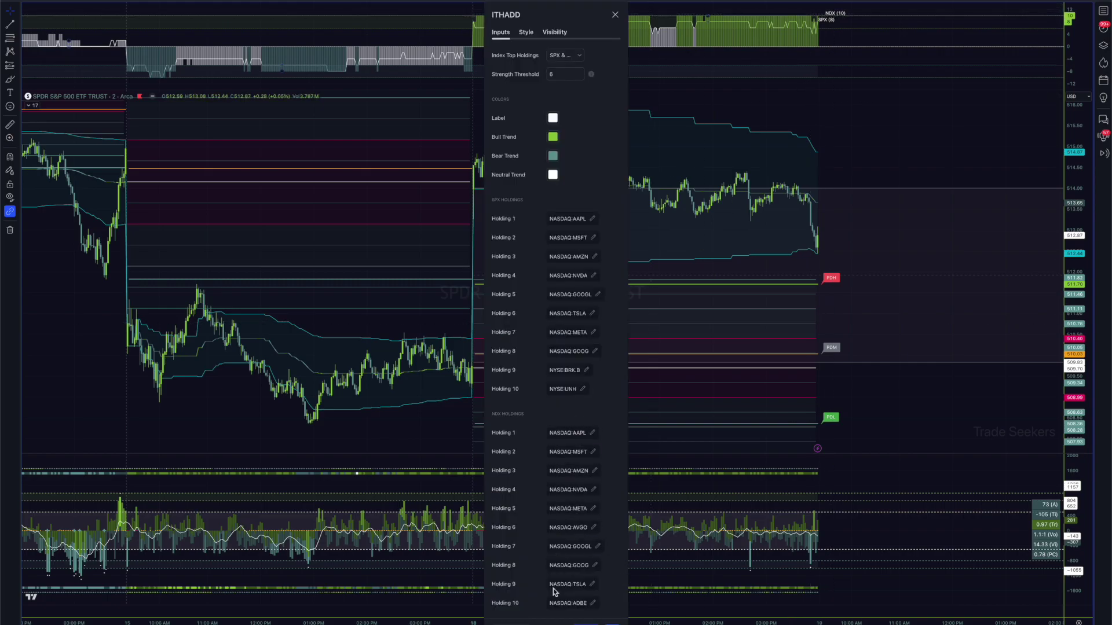
click(773, 223)
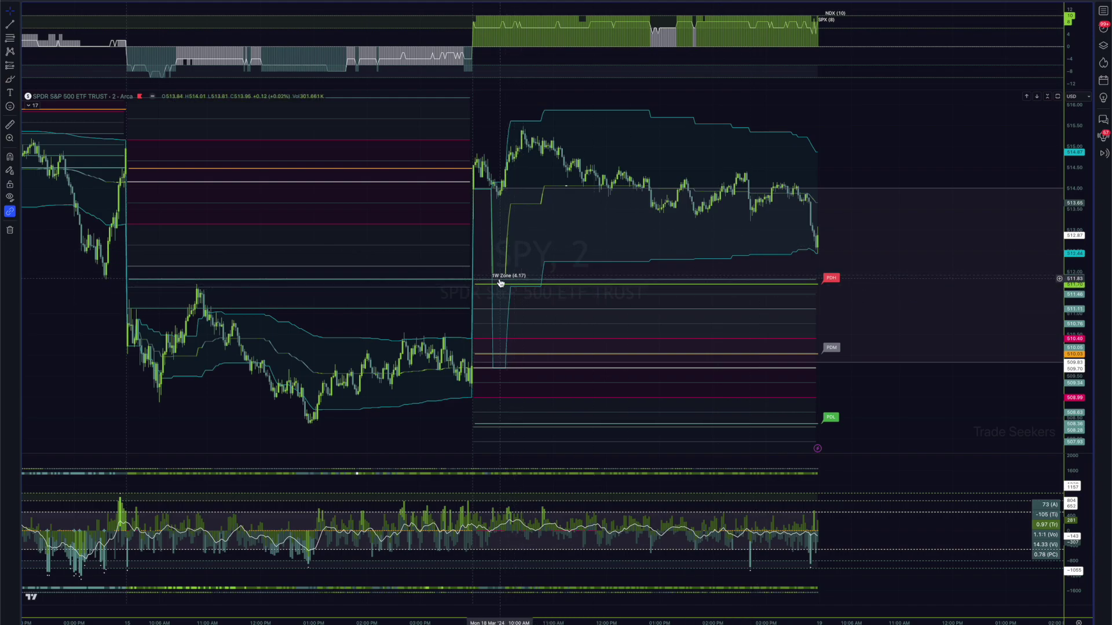
drag(532, 287, 587, 317)
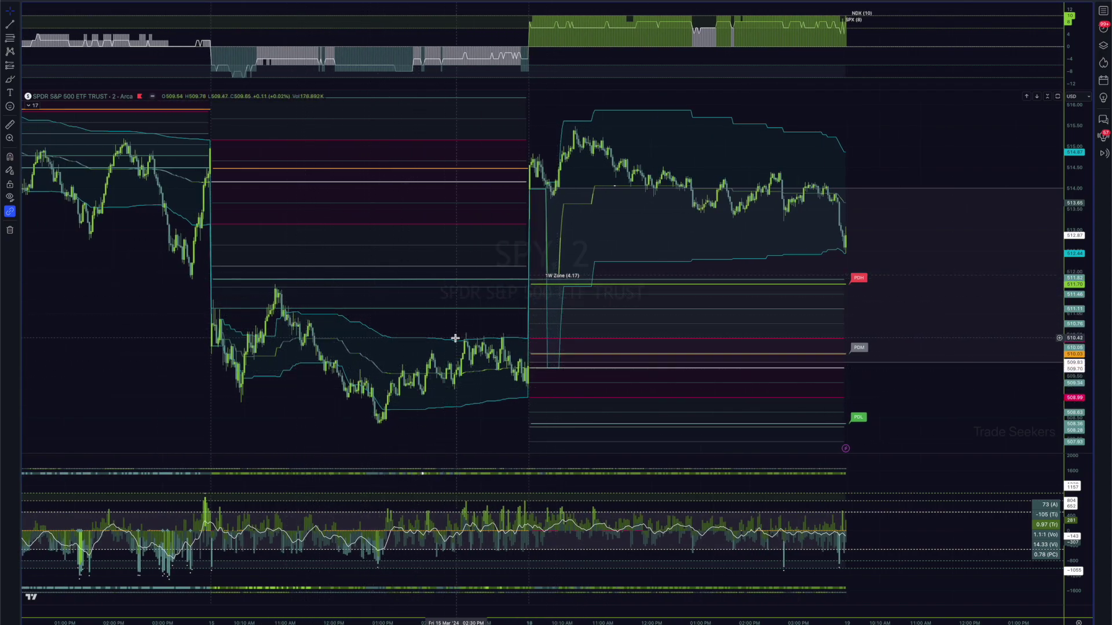
scroll(601, 253, up, 3)
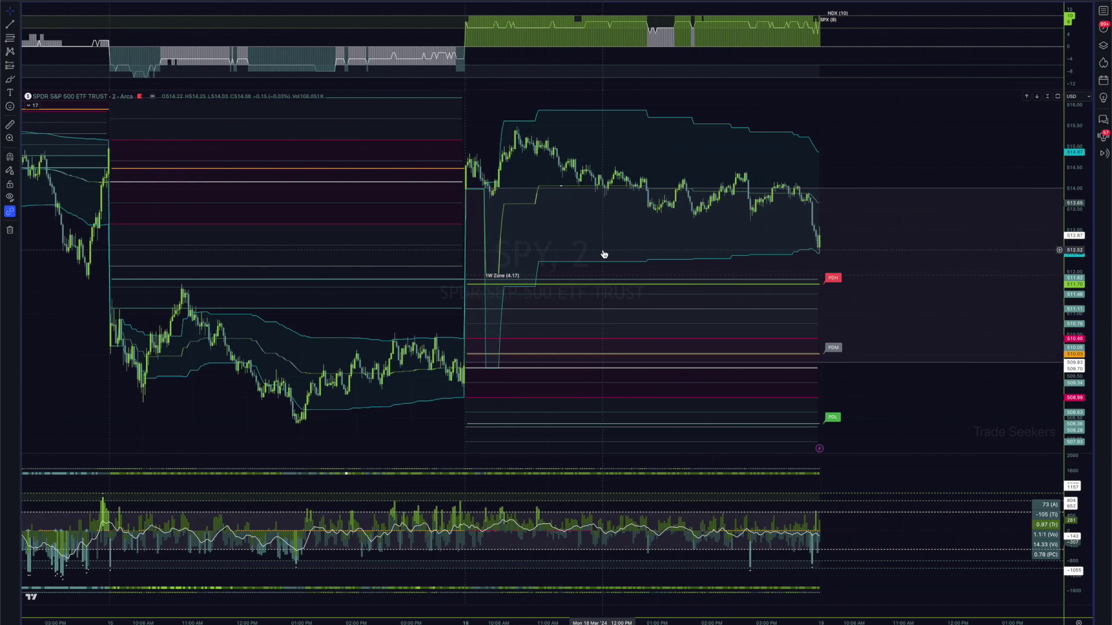
scroll(603, 253, up, 3)
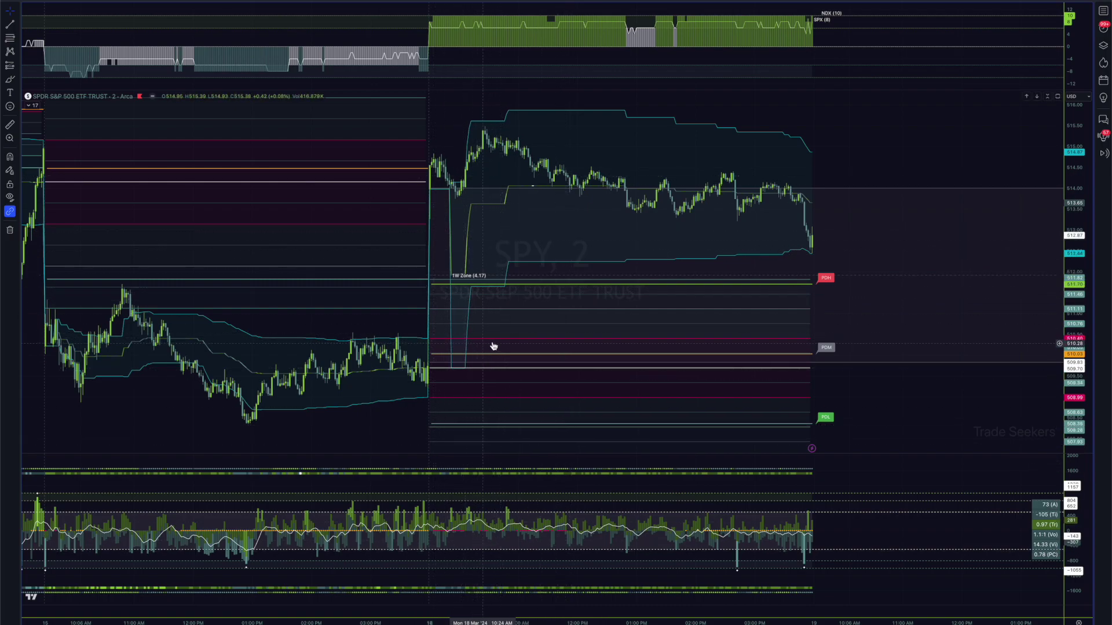
scroll(498, 362, up, 2)
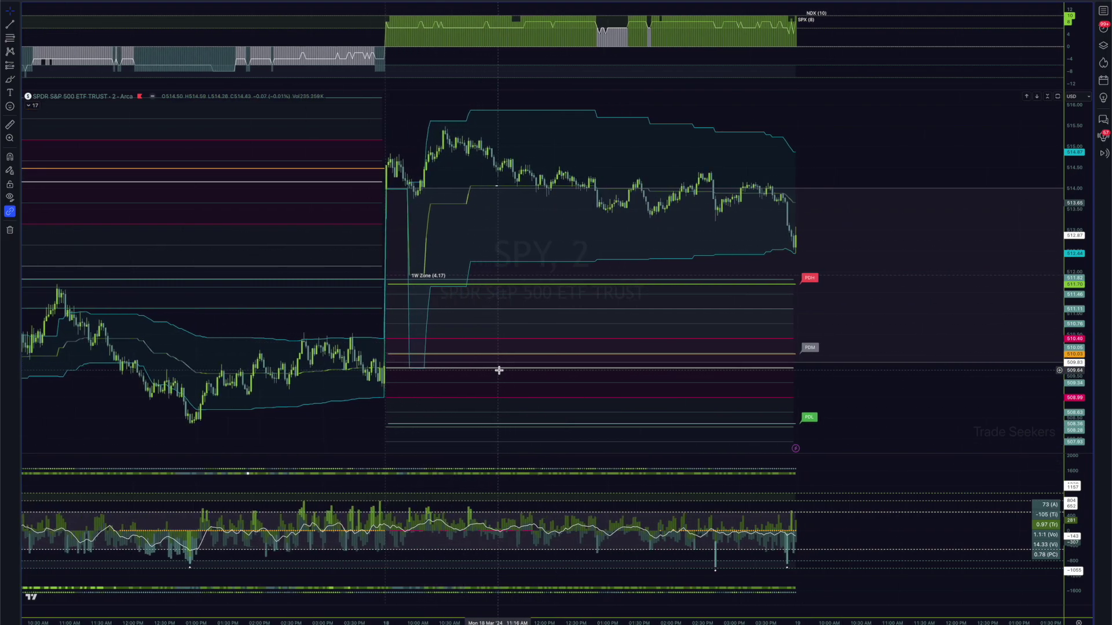
scroll(500, 371, up, 1)
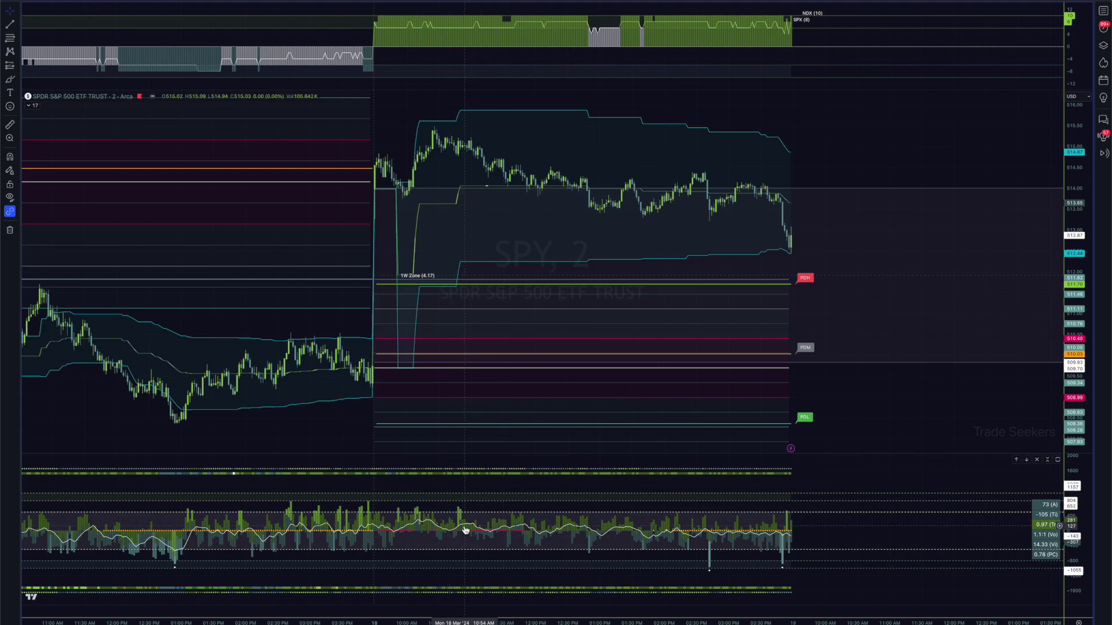
scroll(511, 540, up, 3)
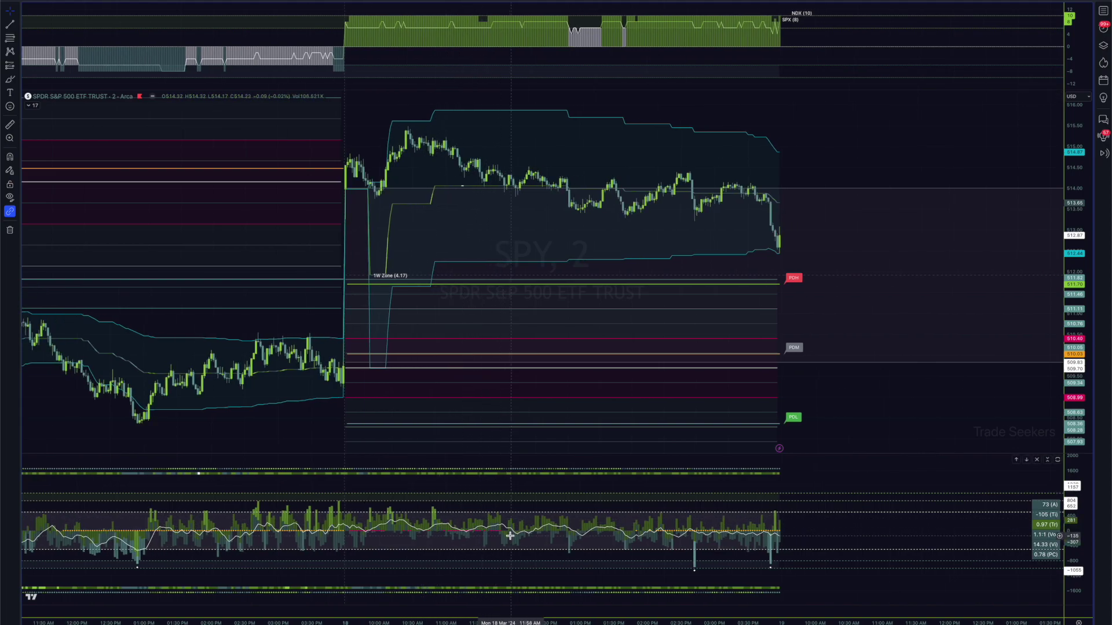
scroll(510, 535, up, 1)
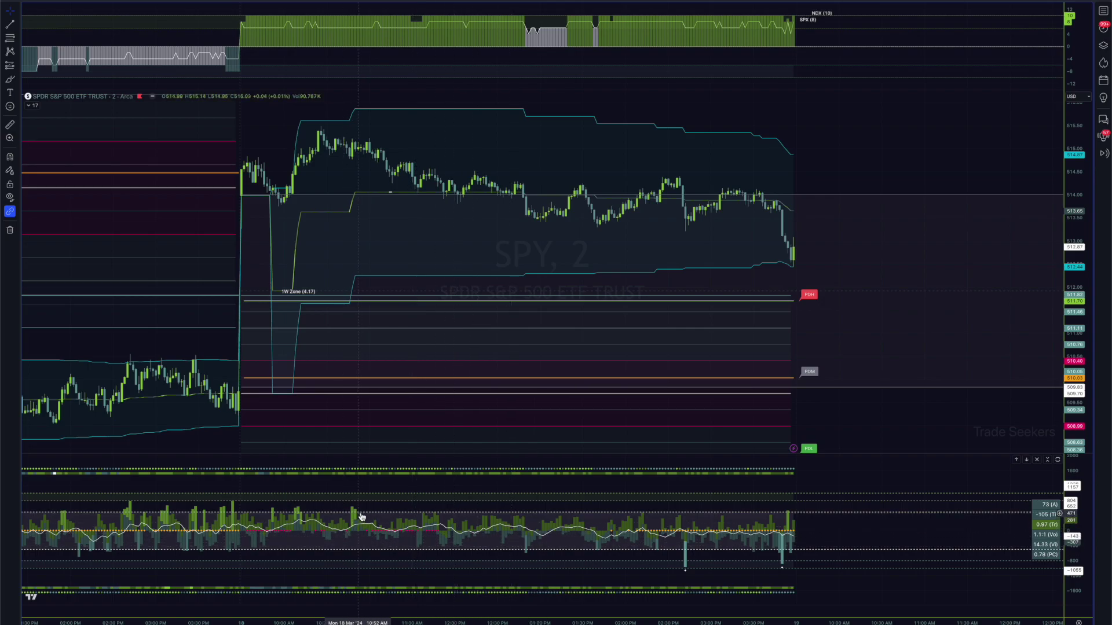
scroll(531, 538, left, 10)
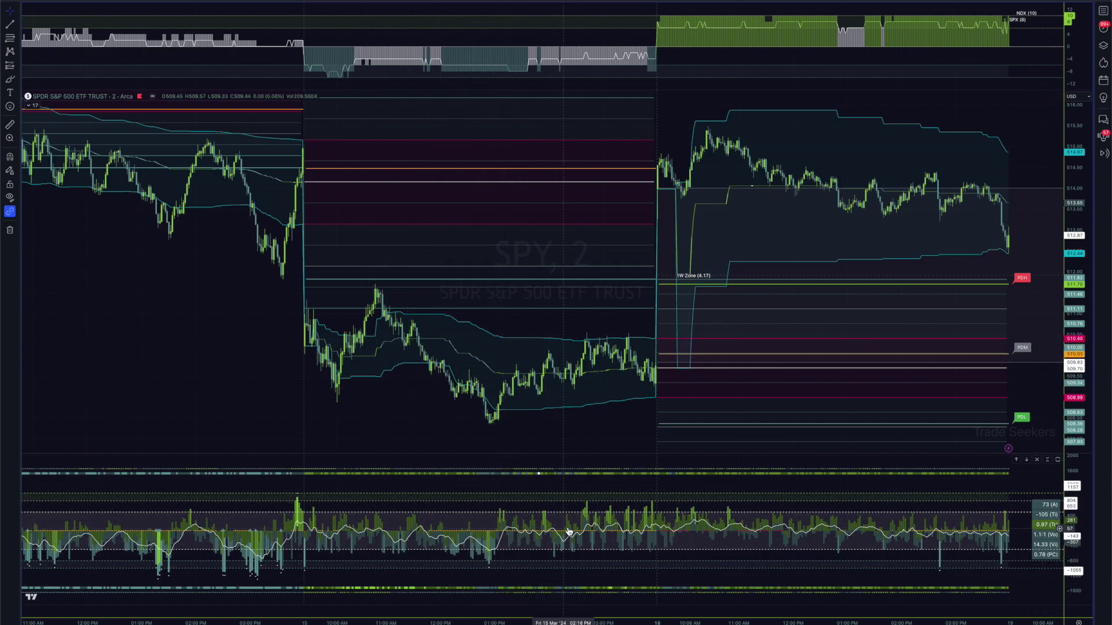
scroll(457, 574, left, 5)
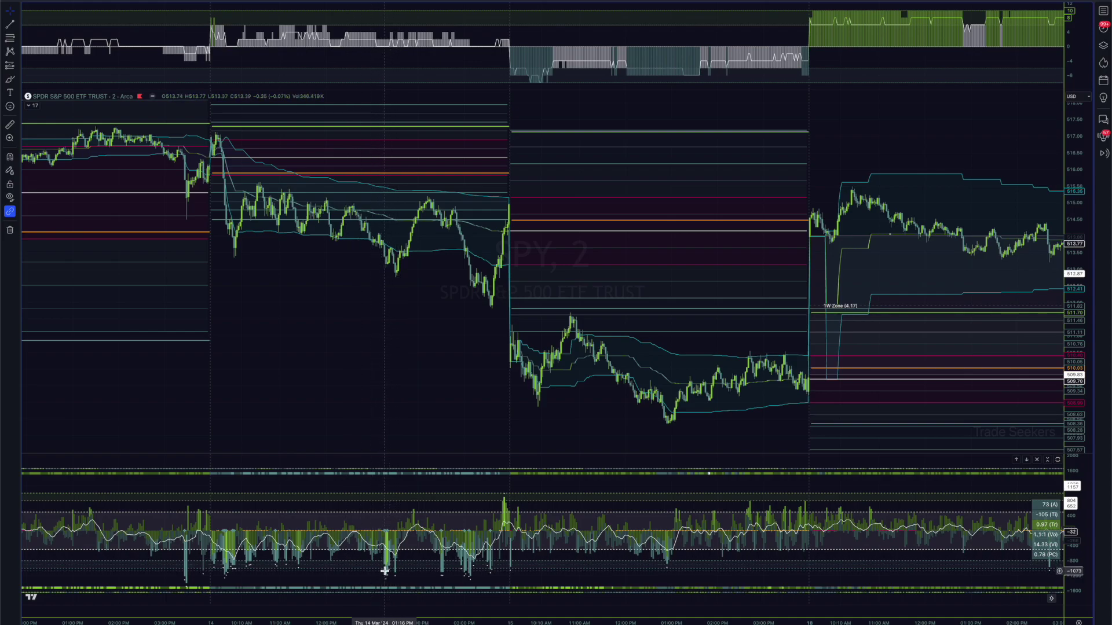
scroll(385, 572, left, 3)
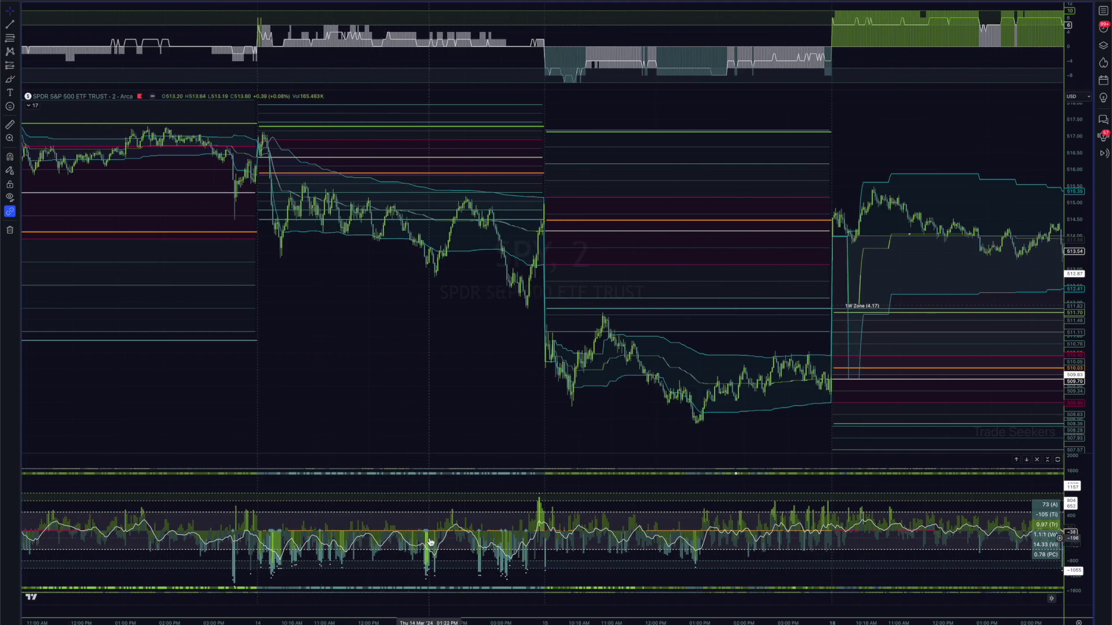
scroll(480, 541, right, 6)
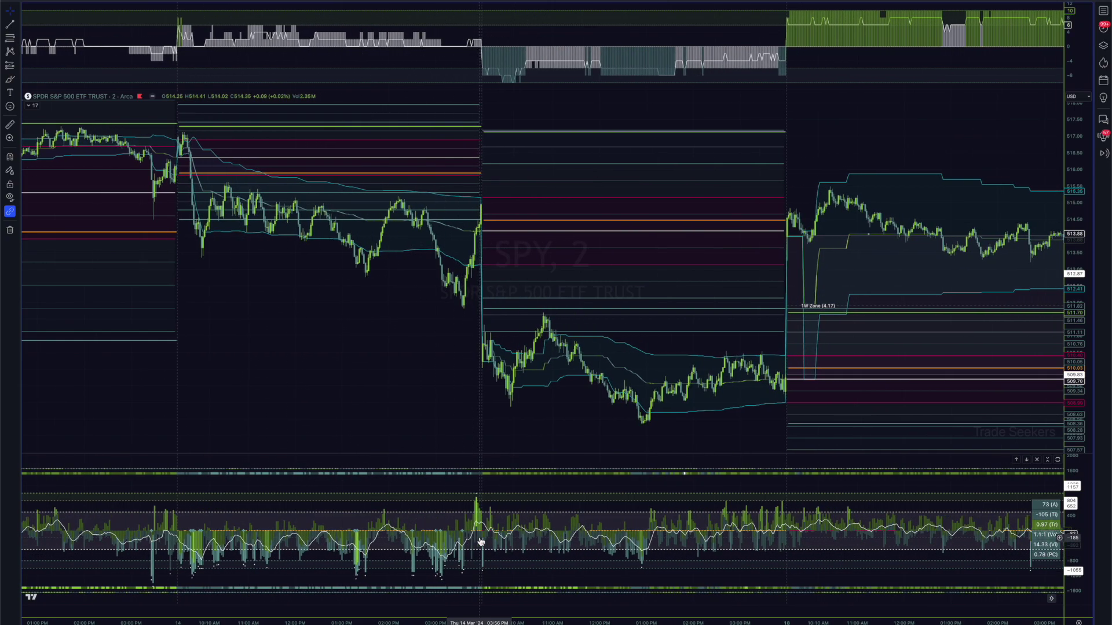
scroll(479, 538, right, 5)
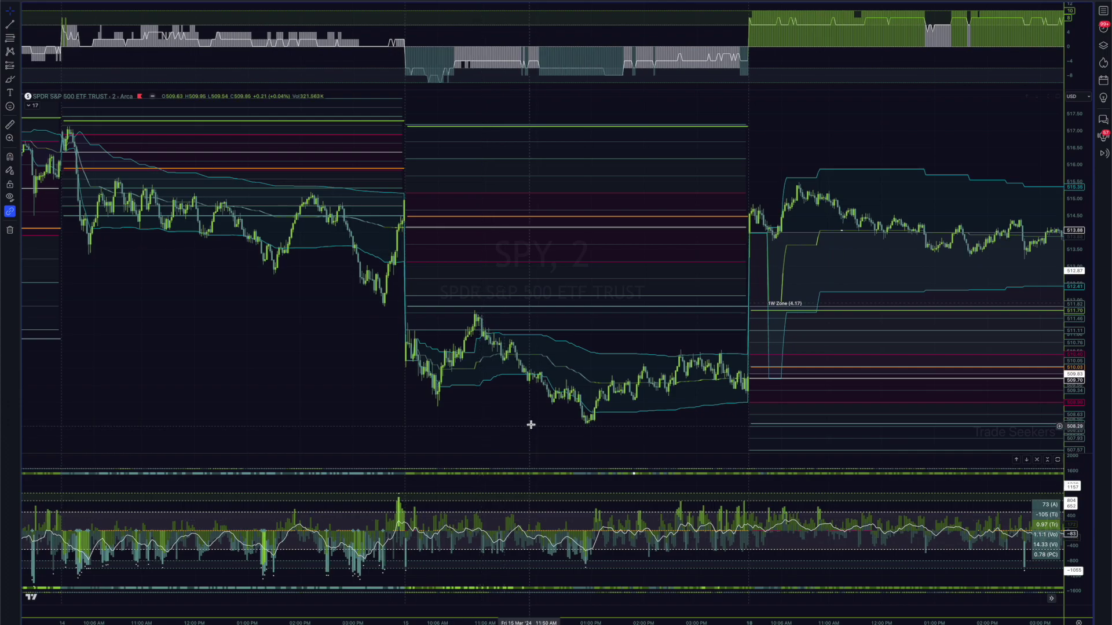
scroll(666, 353, right, 12)
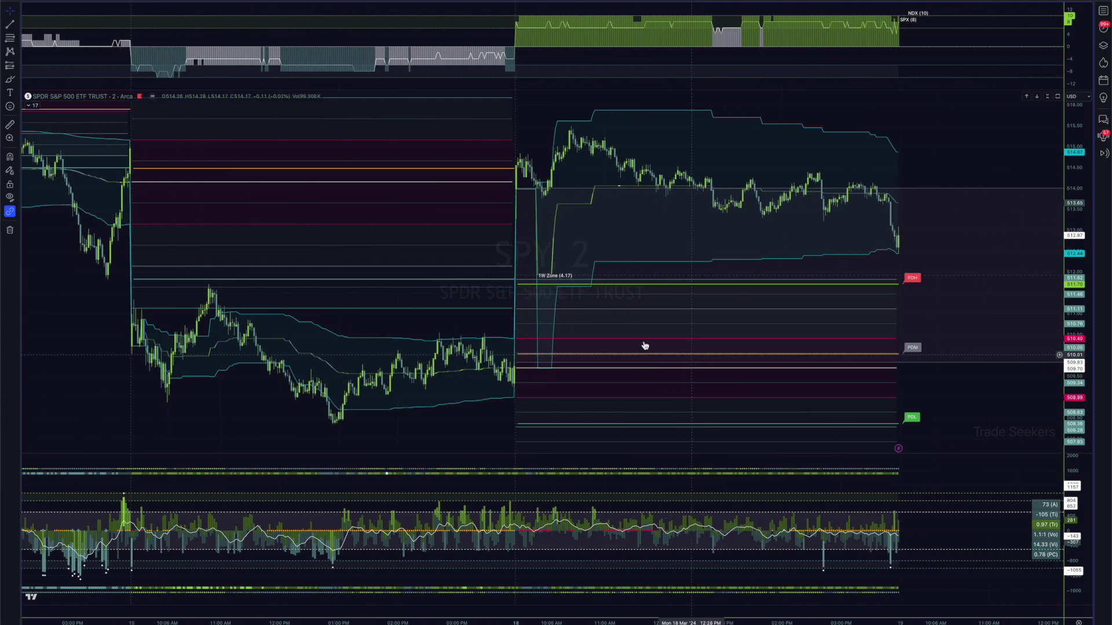
scroll(657, 536, left, 6)
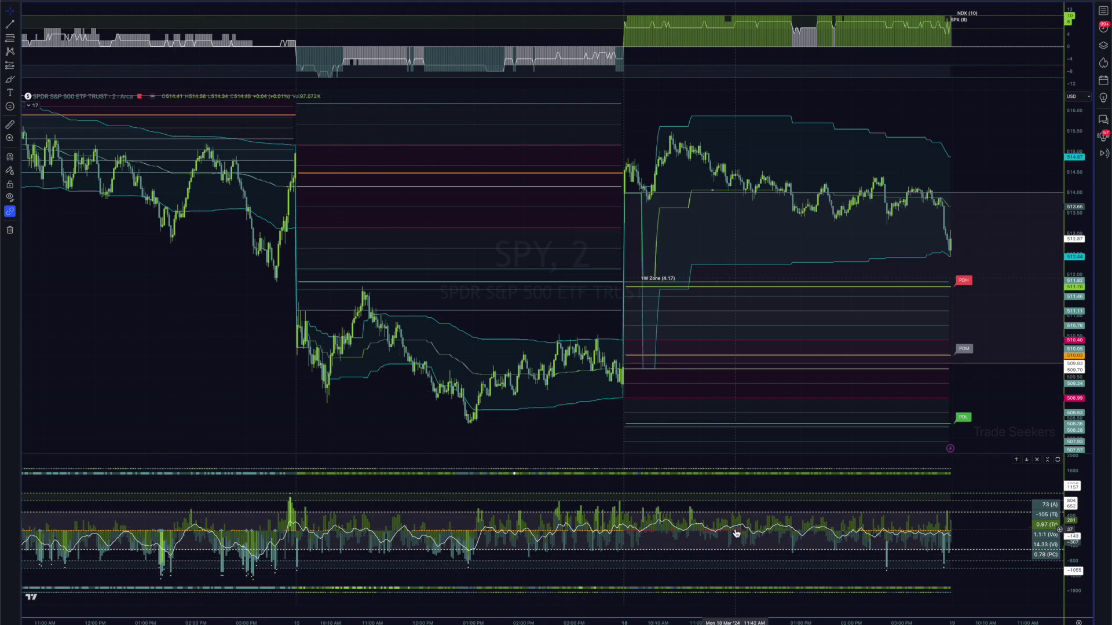
scroll(453, 526, right, 10)
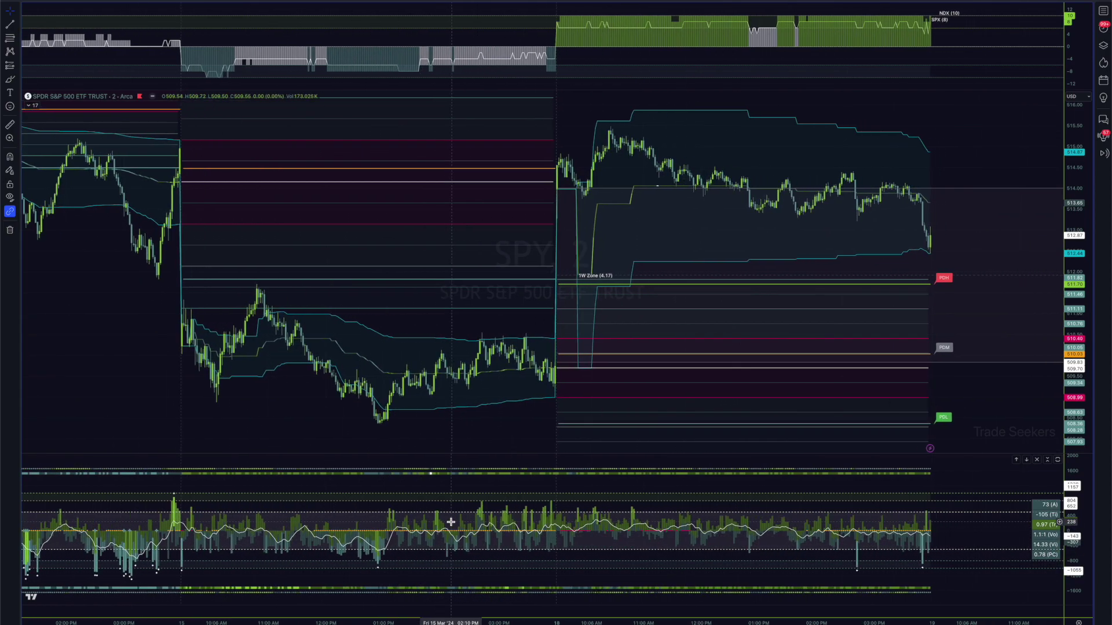
scroll(453, 526, right, 2)
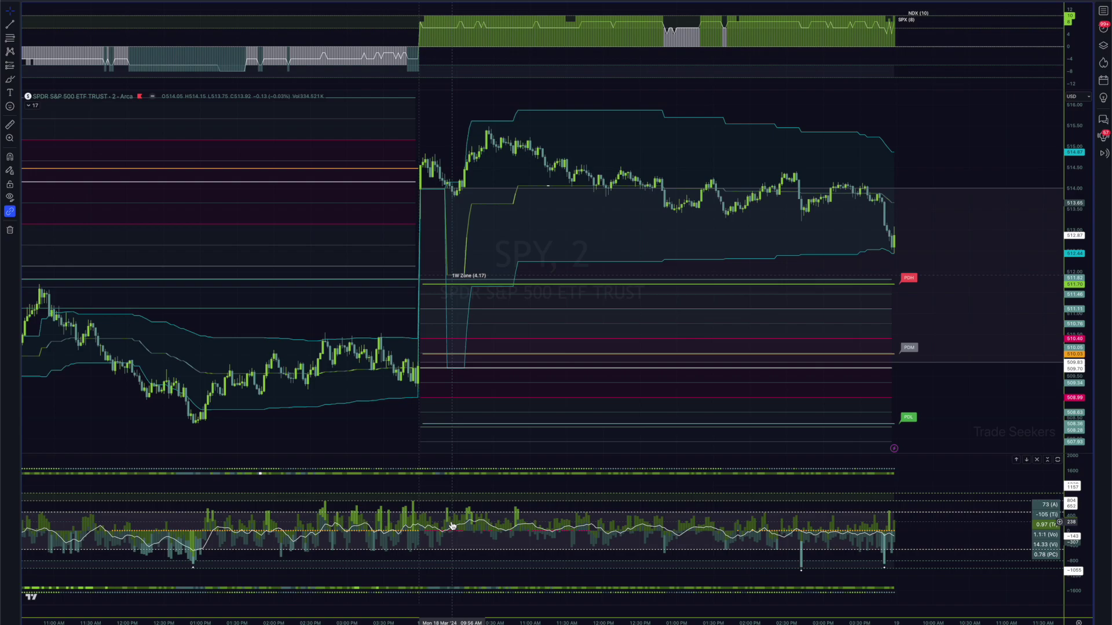
scroll(452, 525, right, 4)
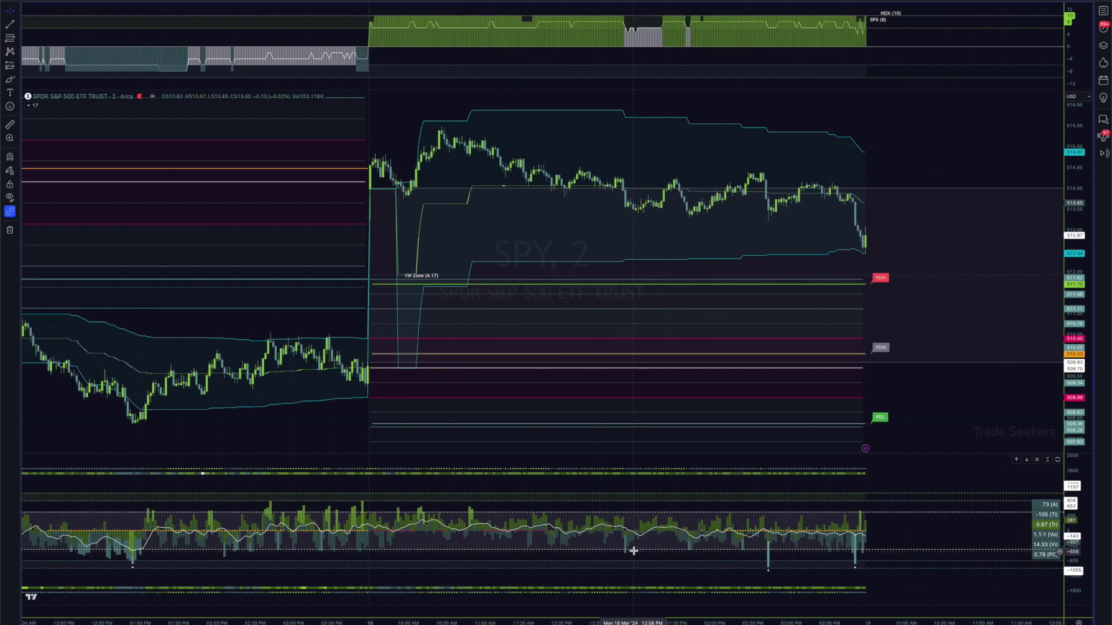
- Switch to the ADV/DECL/(UVOL/DVOL) ratio chart and reset its price scaling
scroll(633, 551, up, 2)
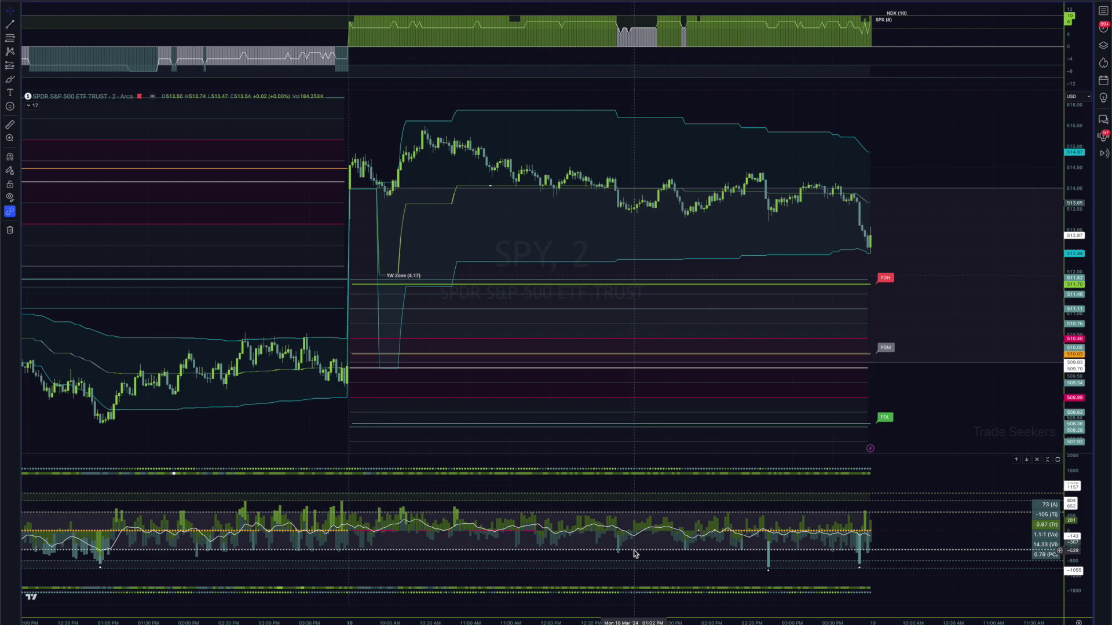
key(ctrl+Tab)
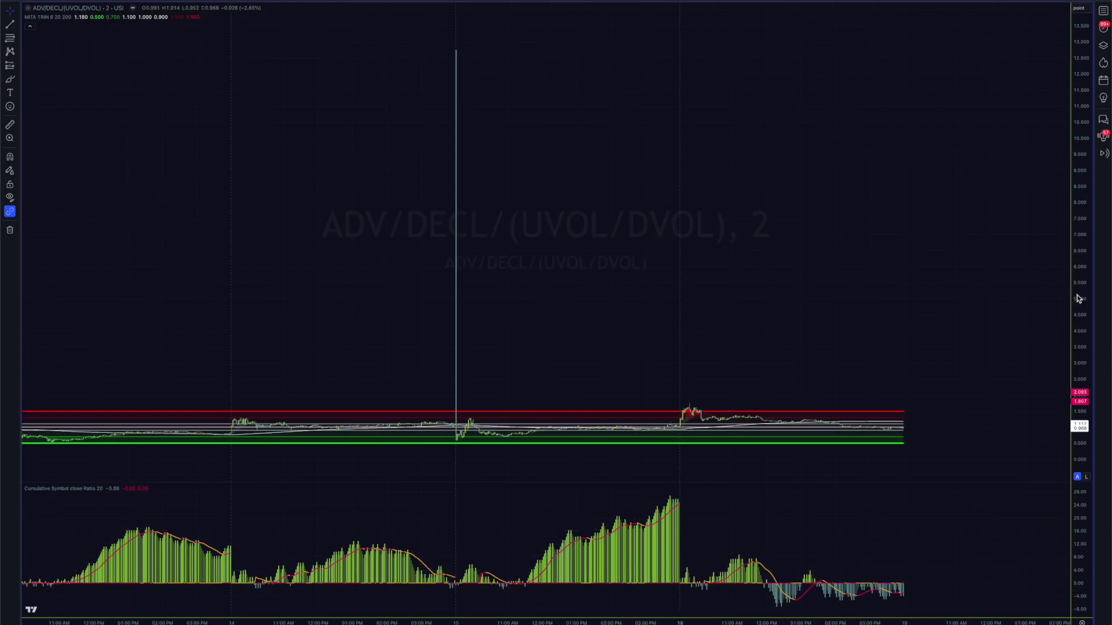
scroll(837, 315, left, 4)
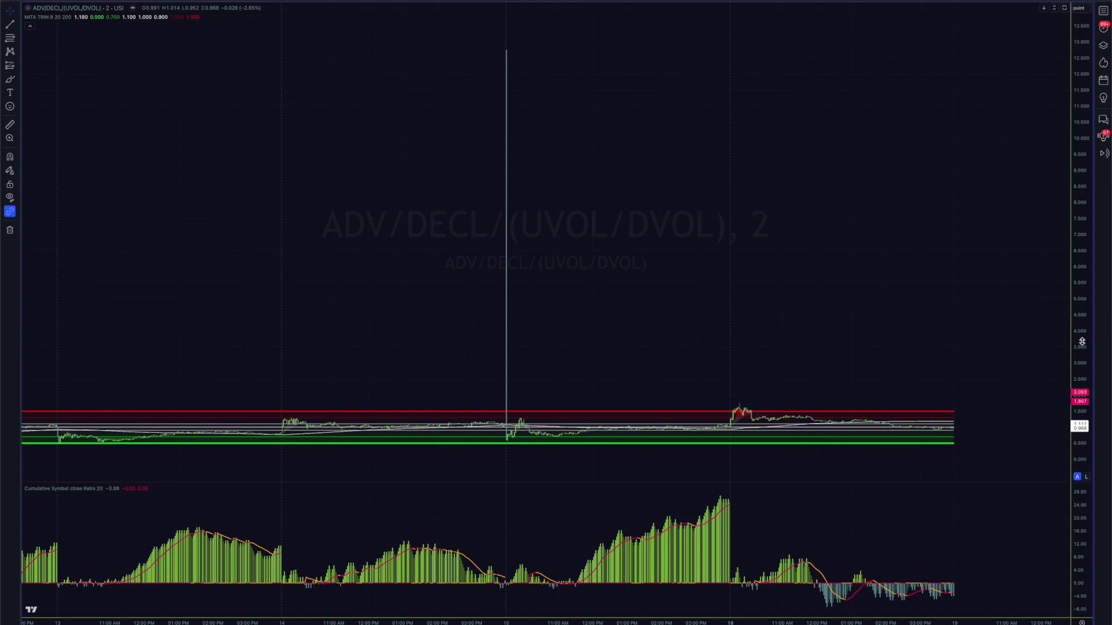
drag(1083, 343, 1083, 311)
key(alt+r)
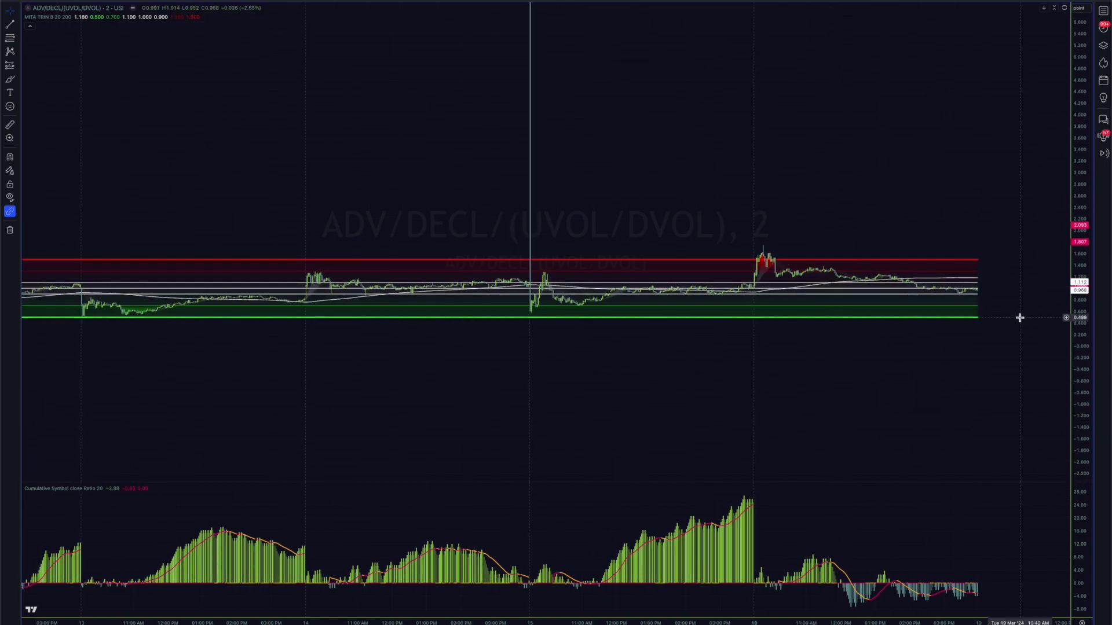
- Switch to the NYSE $UVOL minus $DVOL (VOLD) chart and zoom across March
key(Down)
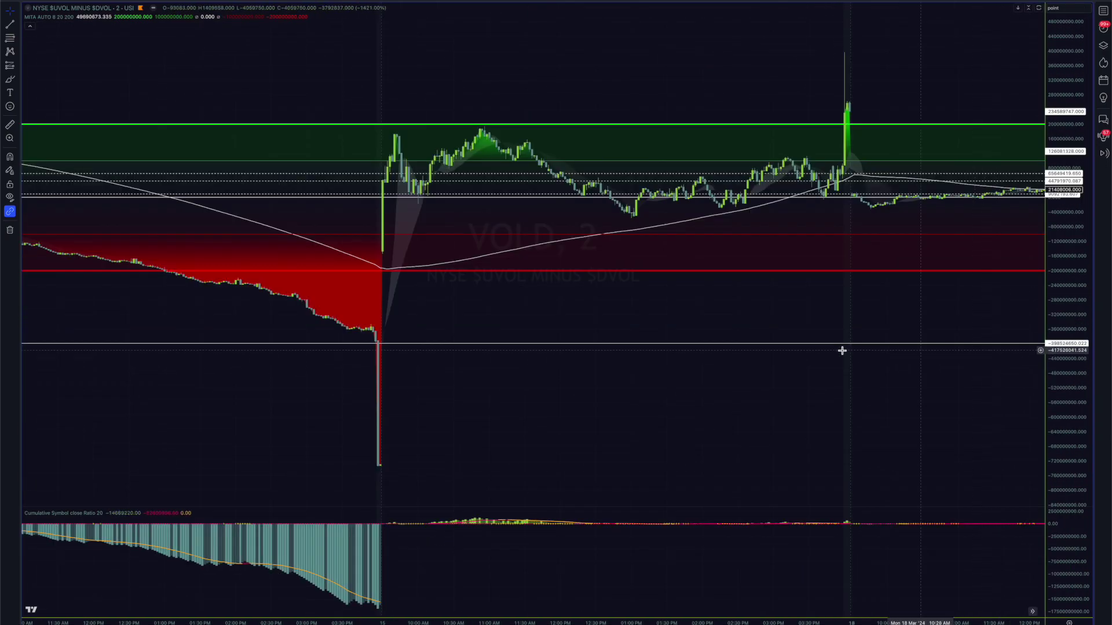
scroll(824, 350, down, 5)
scroll(825, 350, down, 5)
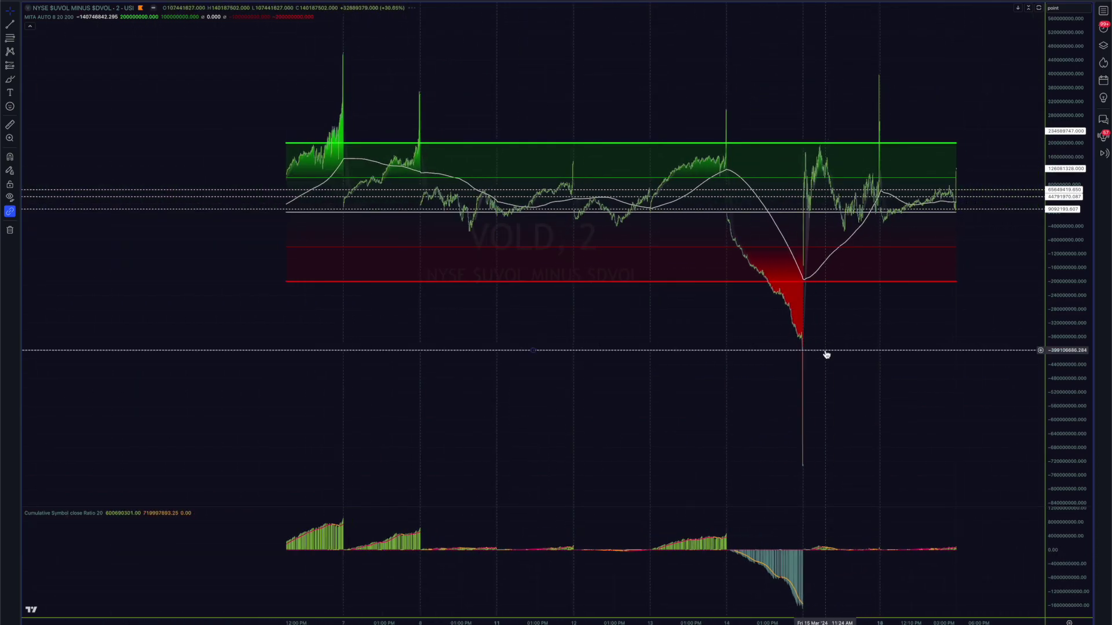
scroll(743, 308, up, 3)
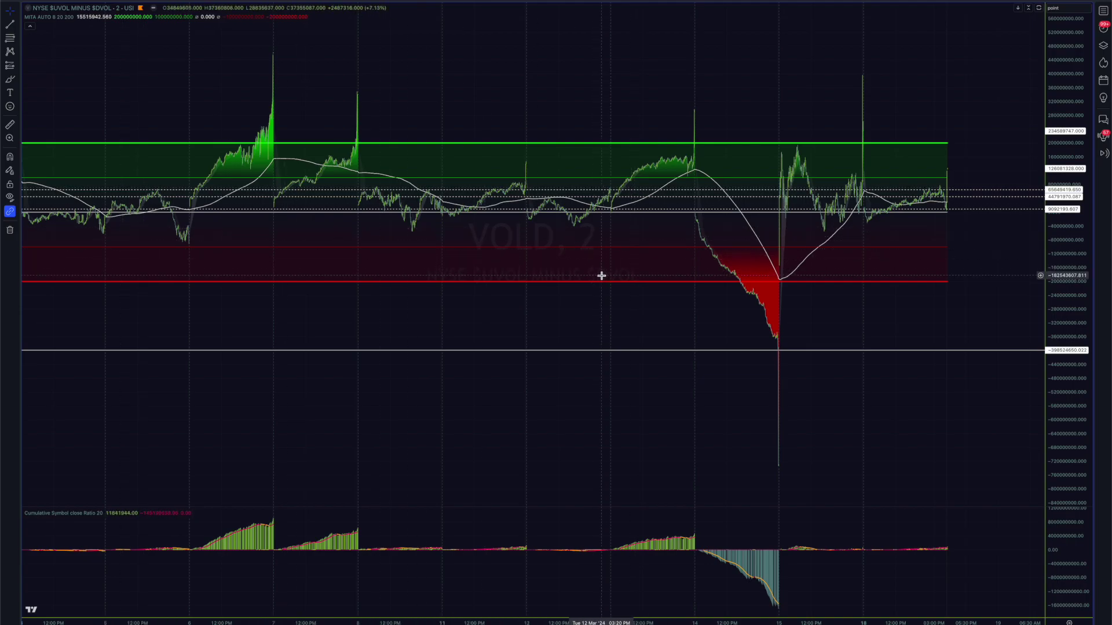
scroll(602, 275, down, 3)
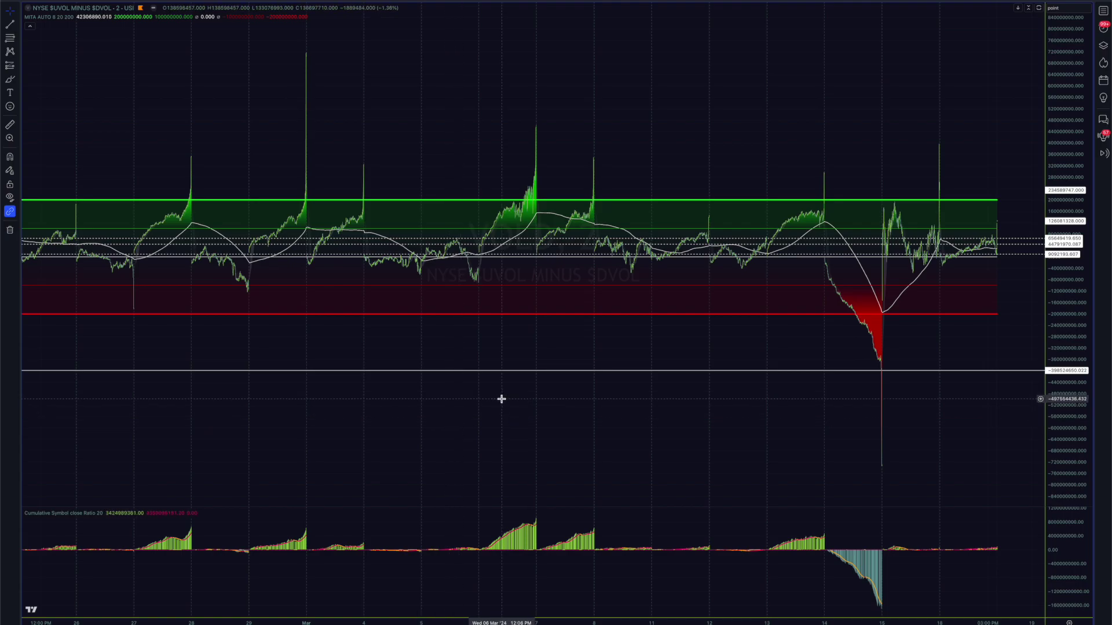
scroll(506, 401, down, 1)
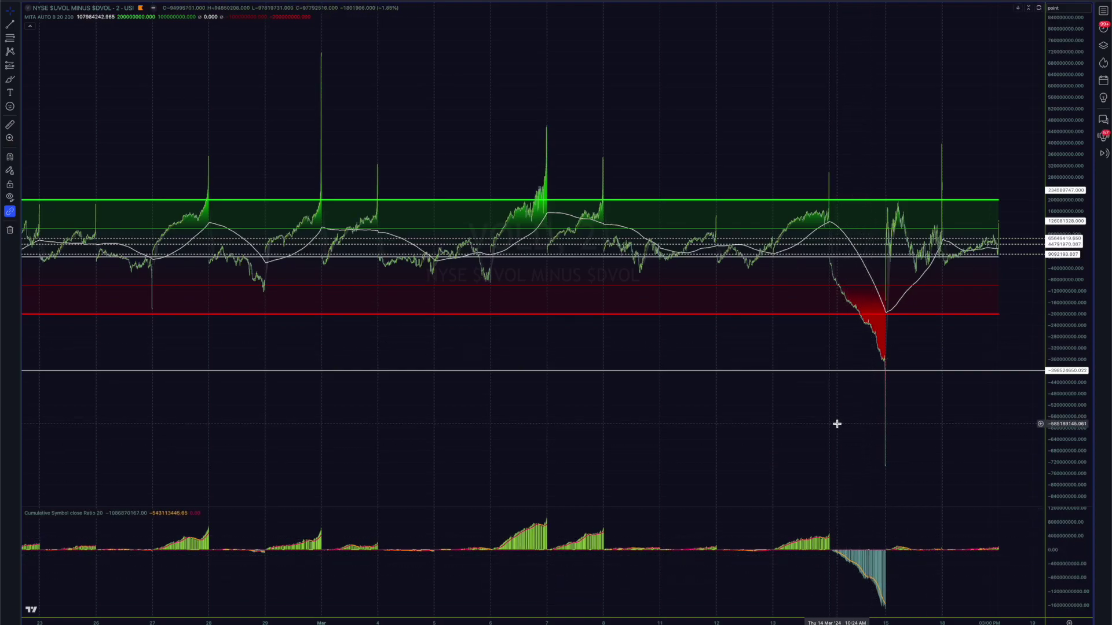
scroll(837, 424, up, 2)
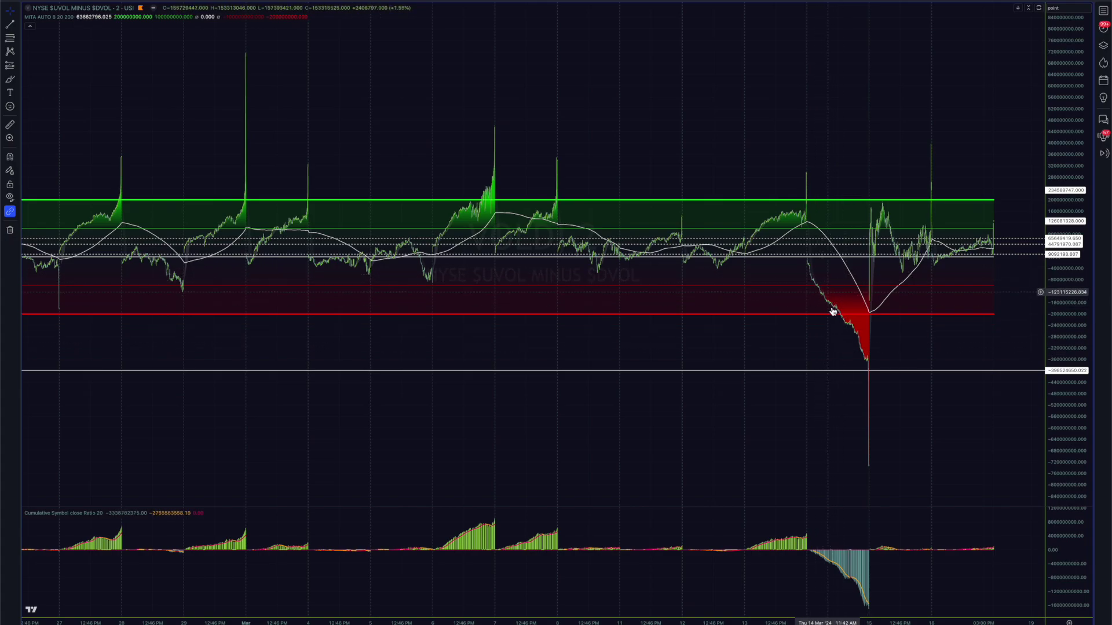
scroll(832, 317, up, 2)
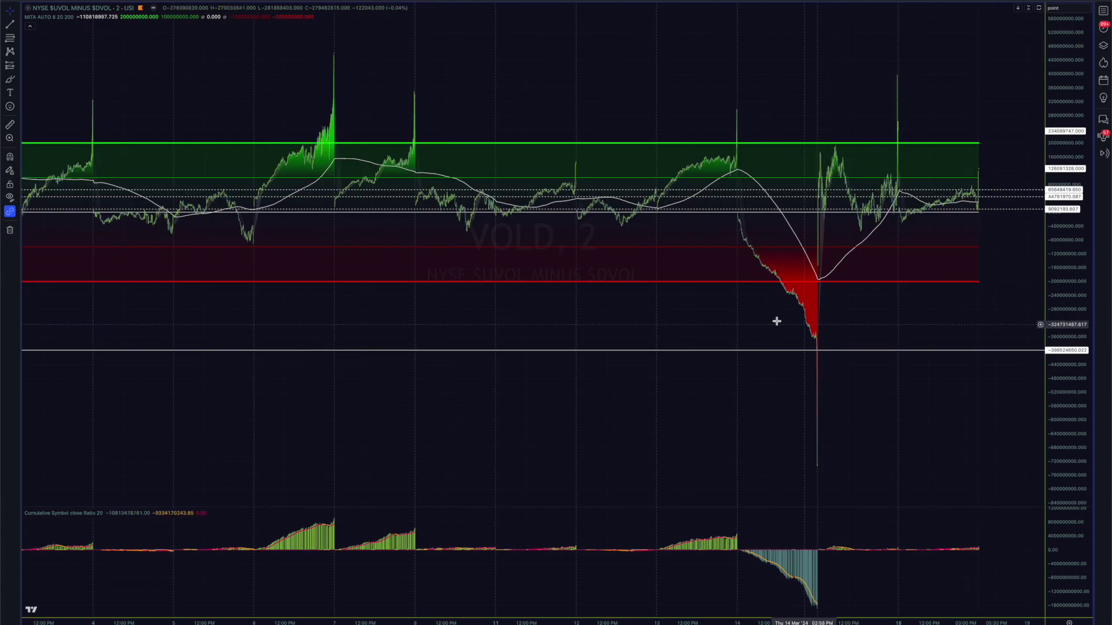
scroll(763, 316, up, 4)
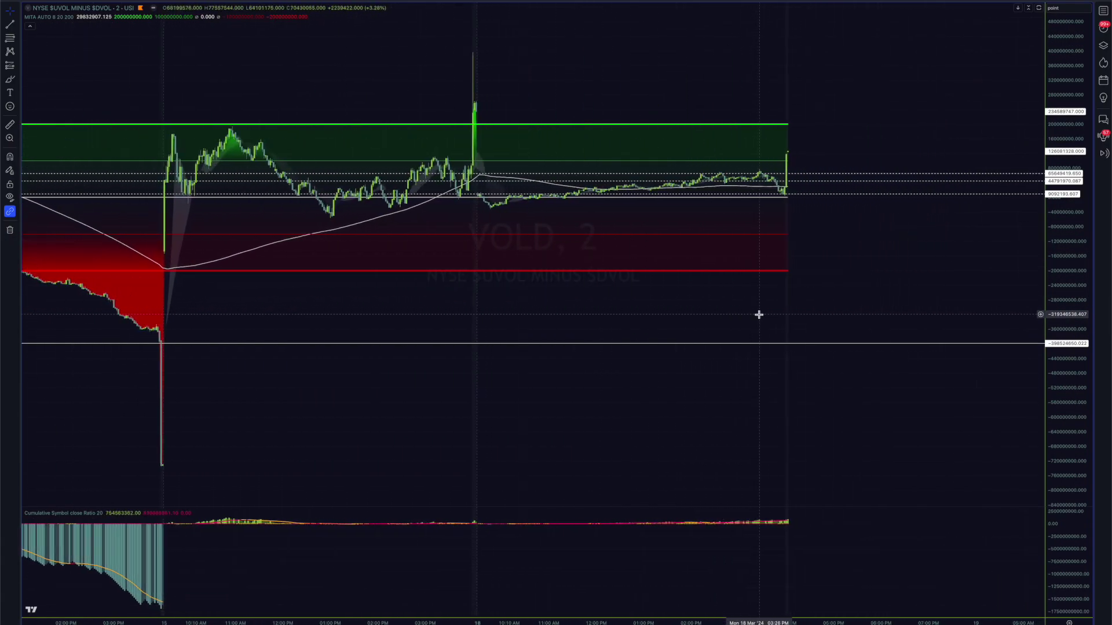
scroll(759, 314, right, 5)
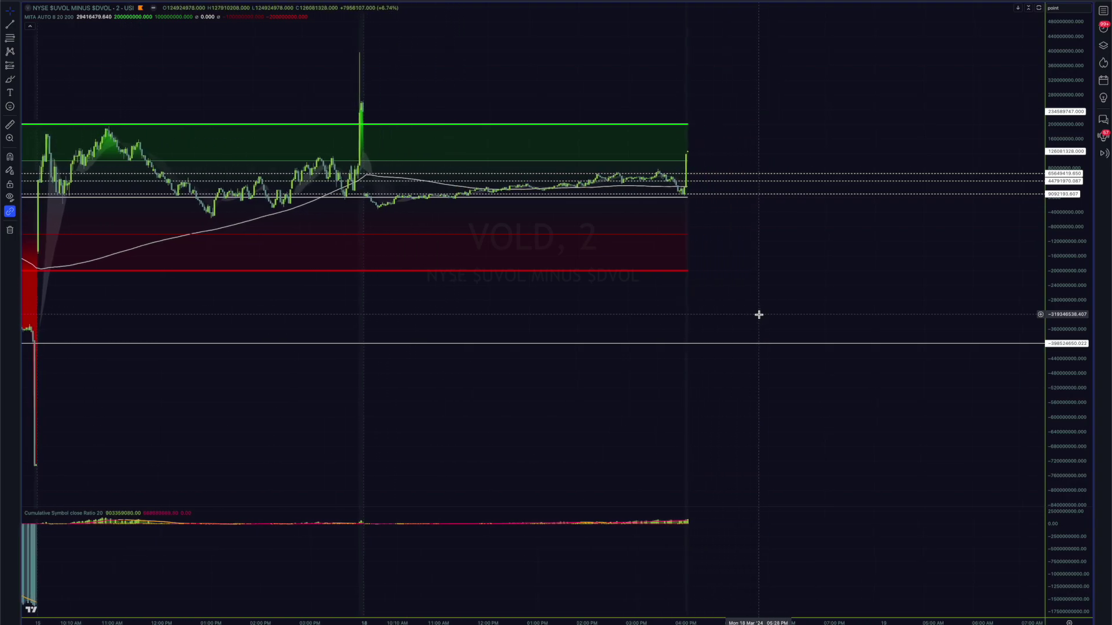
scroll(759, 314, up, 3)
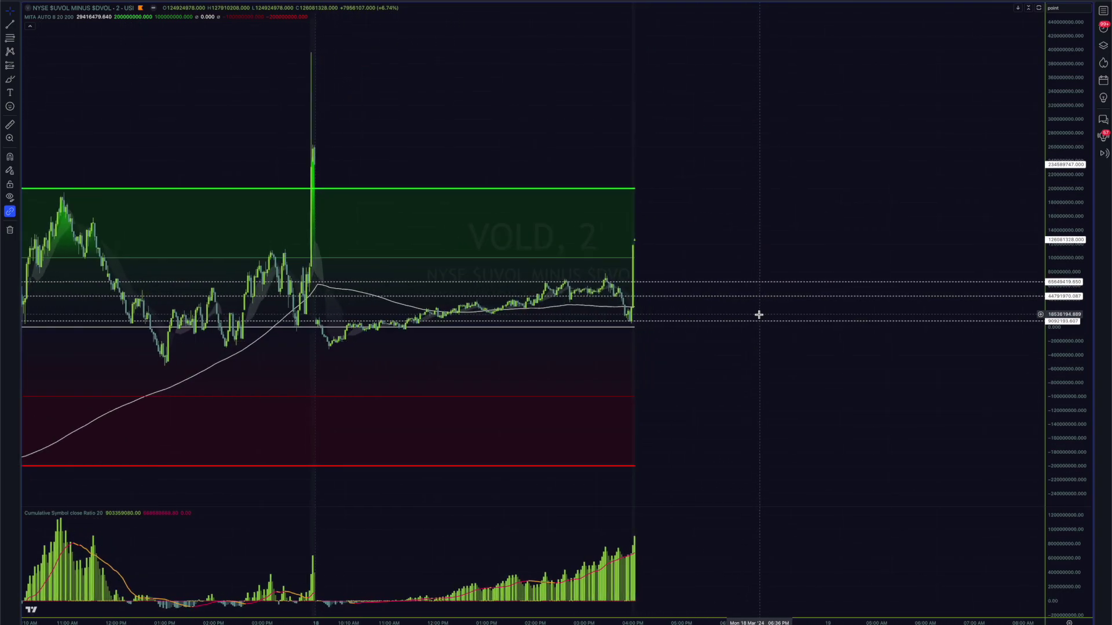
- Switch to NYSE Cumulative TICK and zoom out from early March to March 18
key(space)
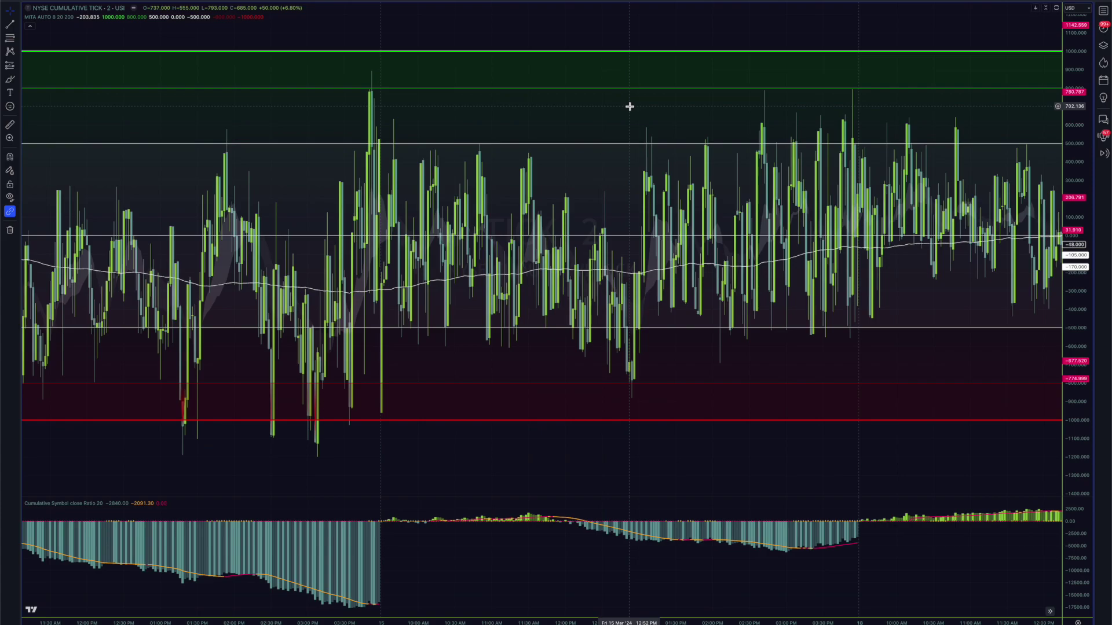
scroll(630, 106, down, 10)
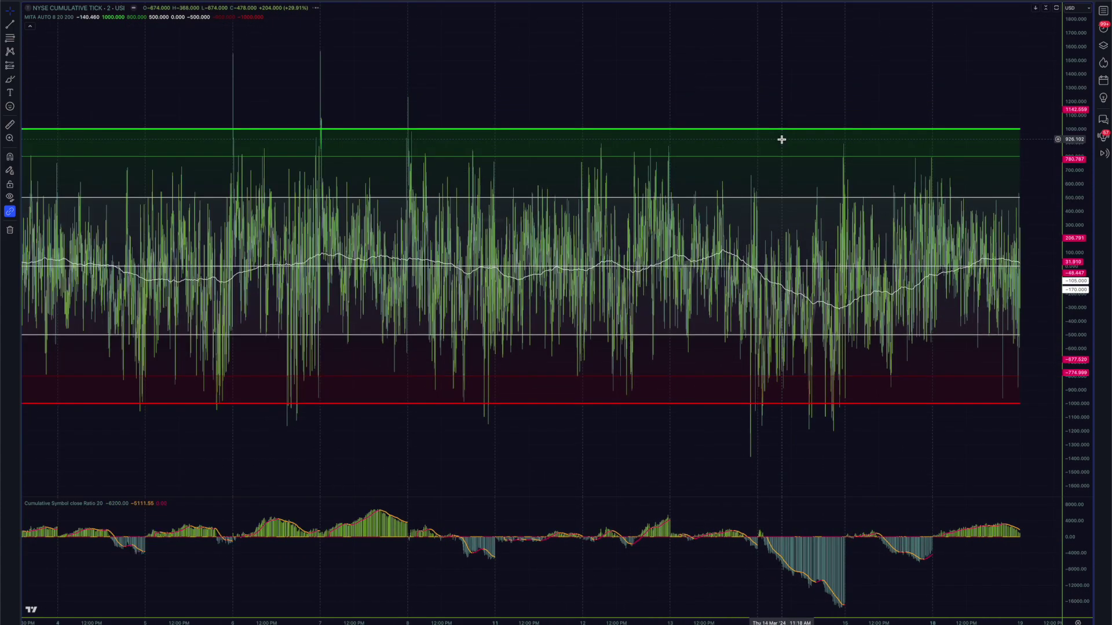
scroll(781, 139, down, 1)
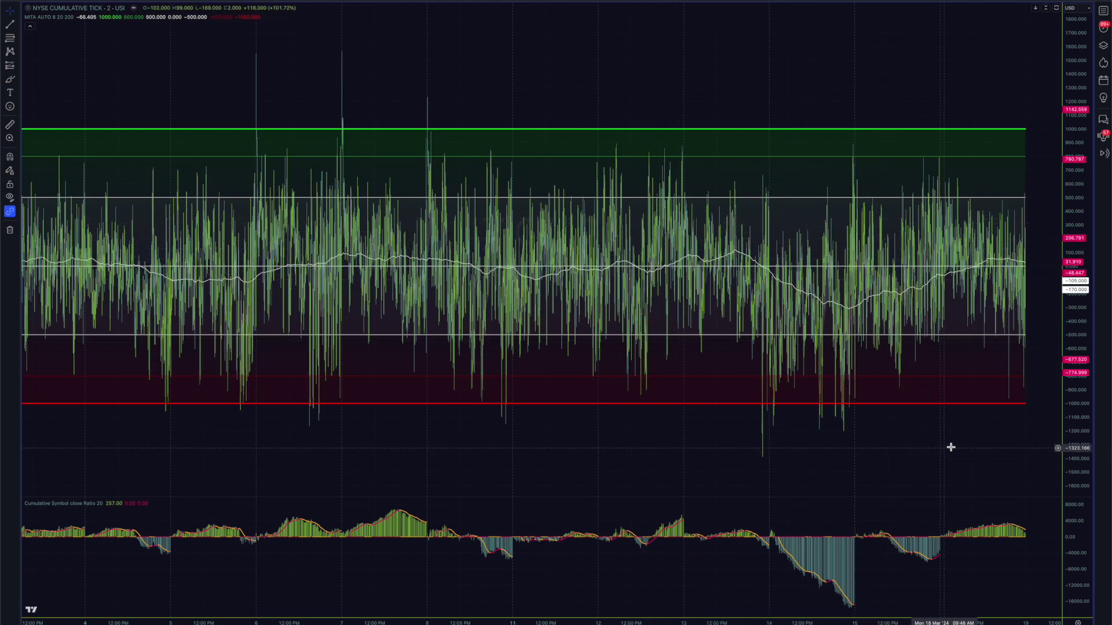
scroll(975, 436, up, 1)
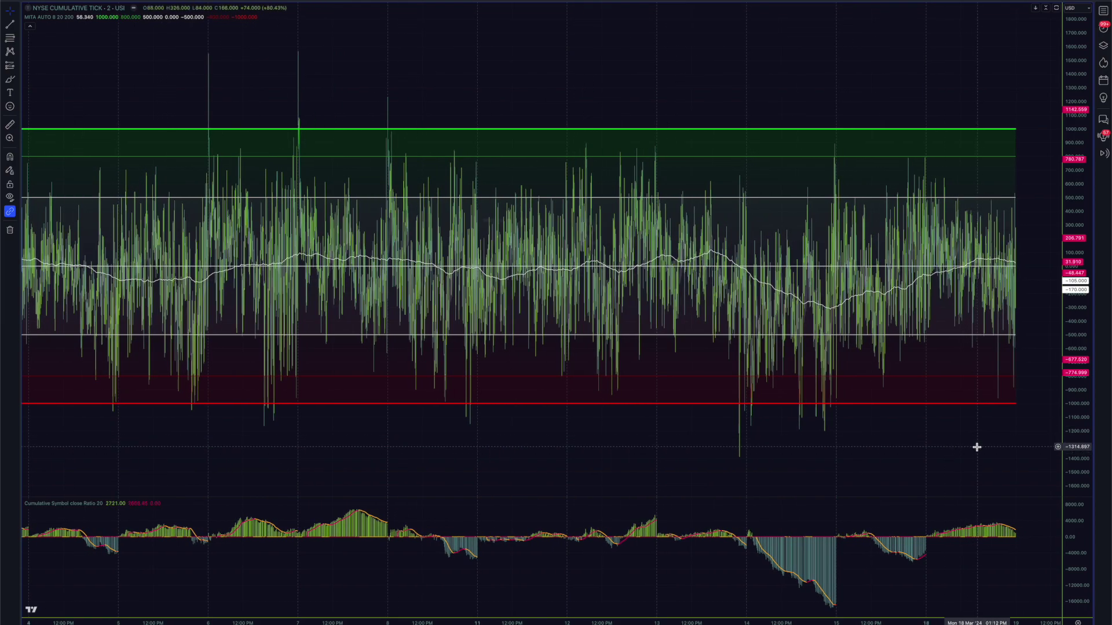
- Switch to NYSE $ADV MINUS $DECL, zoom out to mid-February, then slightly back in
key(Down)
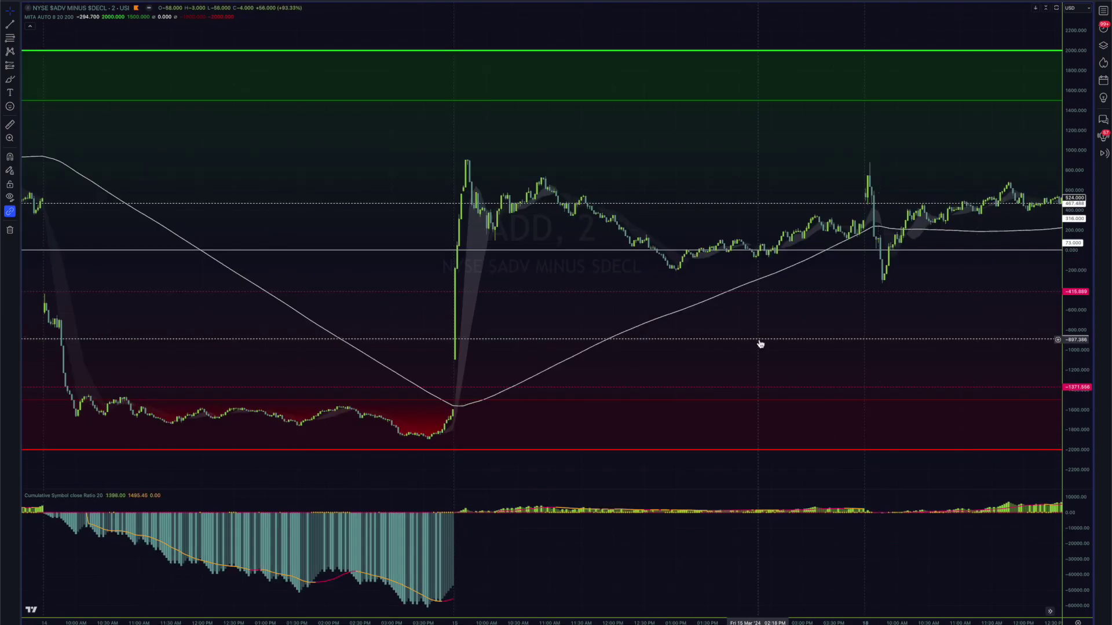
scroll(760, 345, down, 2)
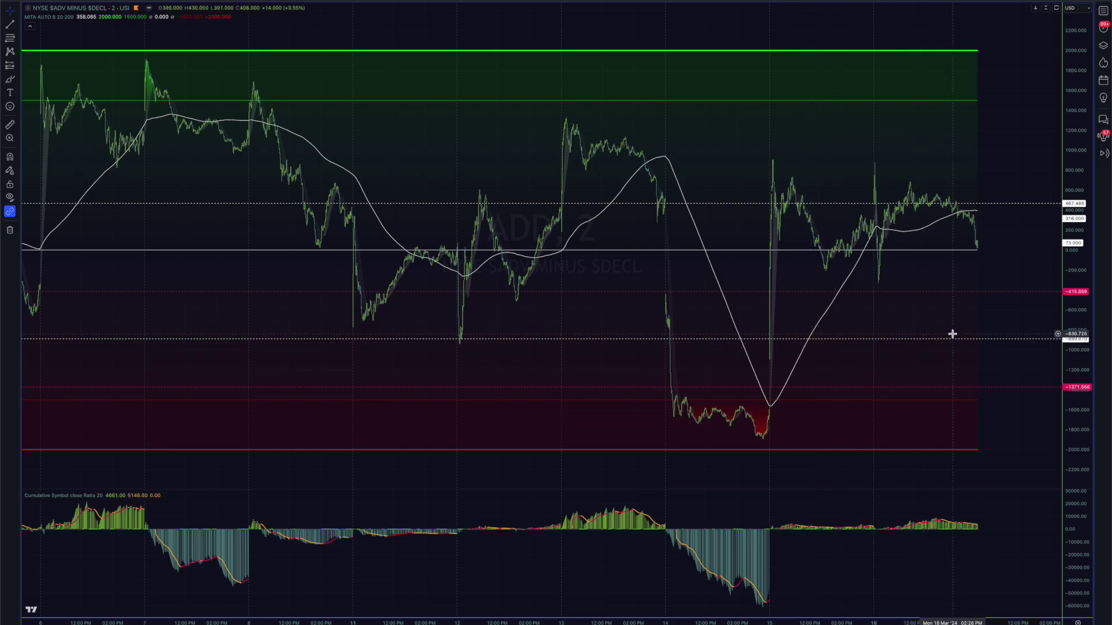
scroll(845, 347, down, 2)
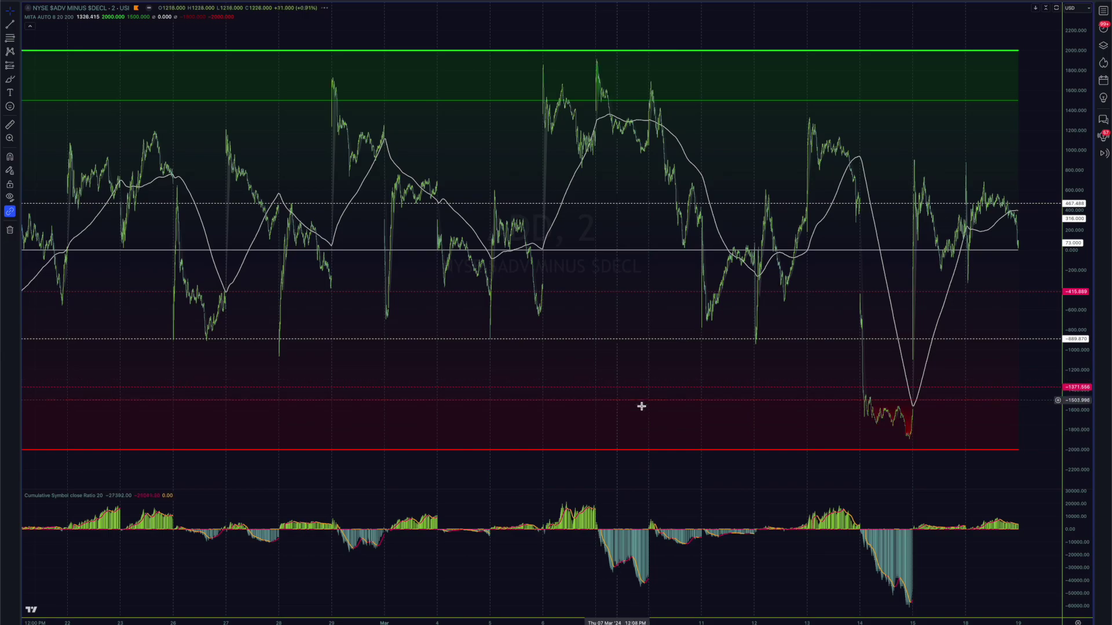
scroll(630, 416, down, 2)
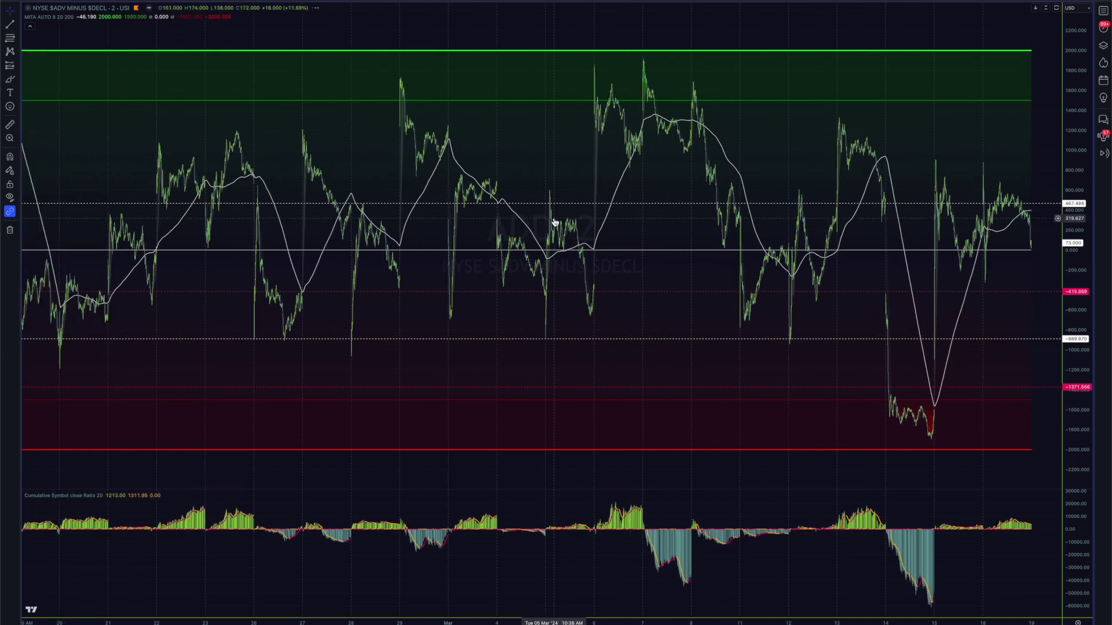
scroll(549, 293, down, 3)
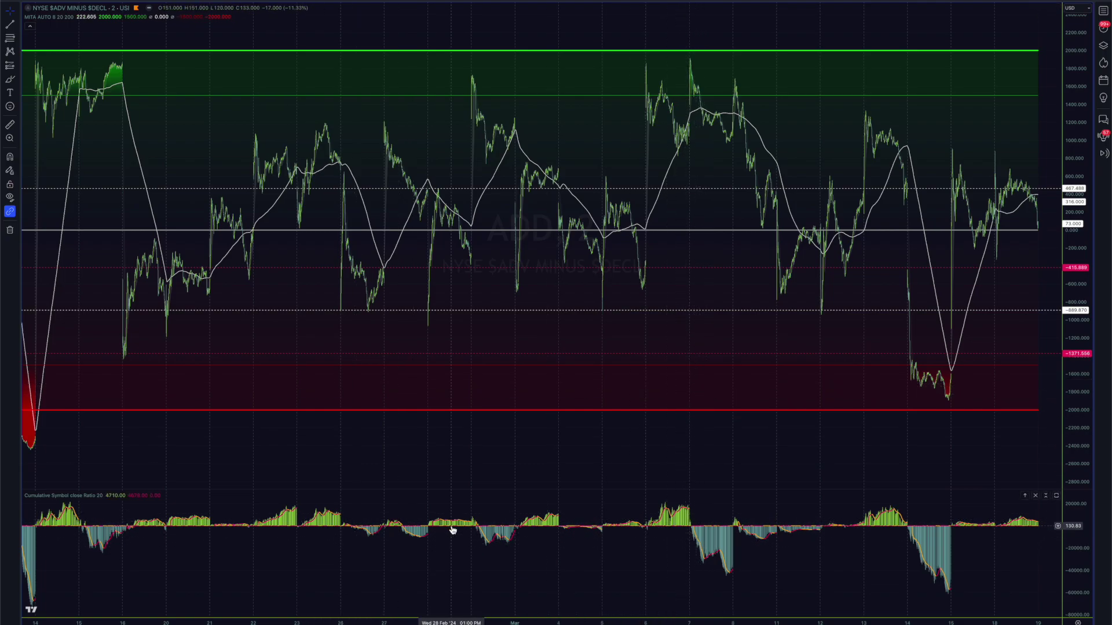
scroll(440, 529, down, 2)
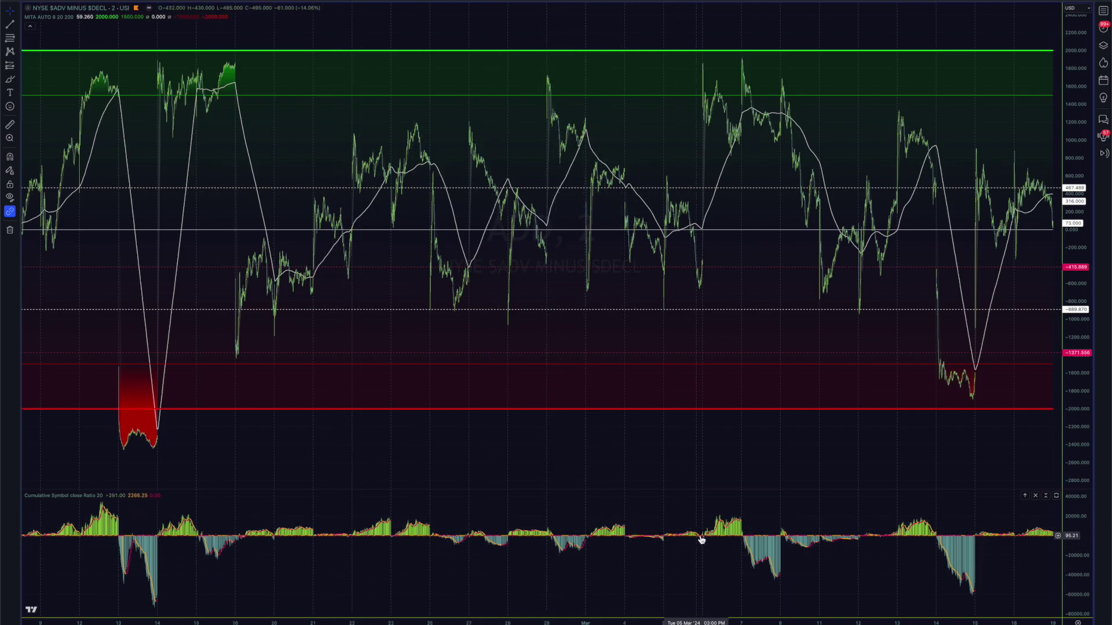
scroll(809, 555, up, 1)
scroll(809, 555, up, 1)
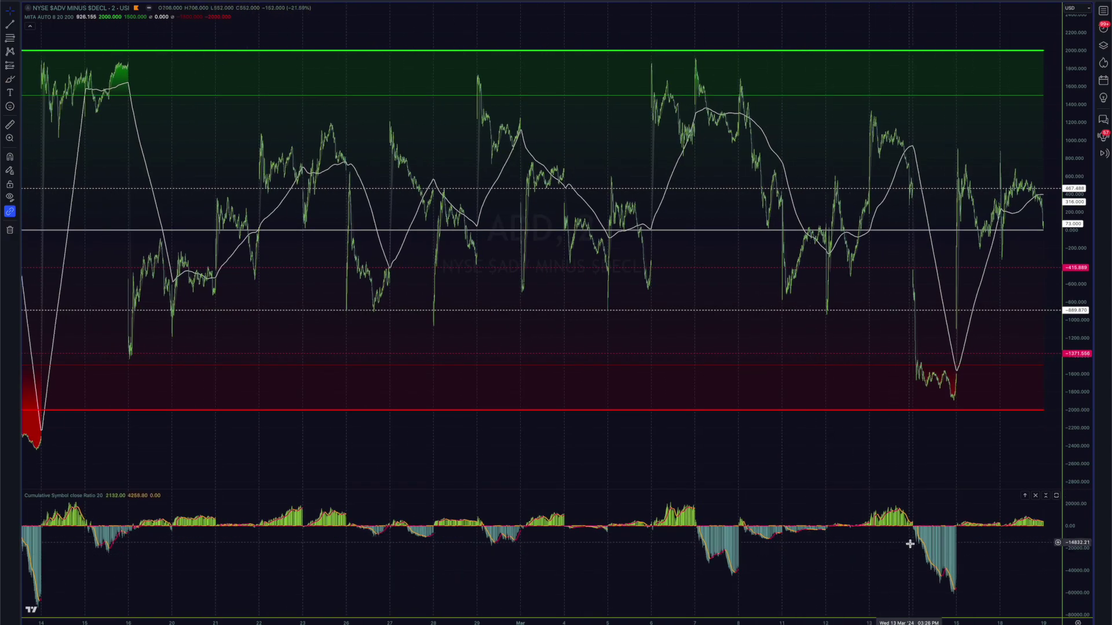
scroll(719, 538, up, 1)
scroll(719, 538, up, 1)
- Switch to the VIX index and zoom out to late February
key(space)
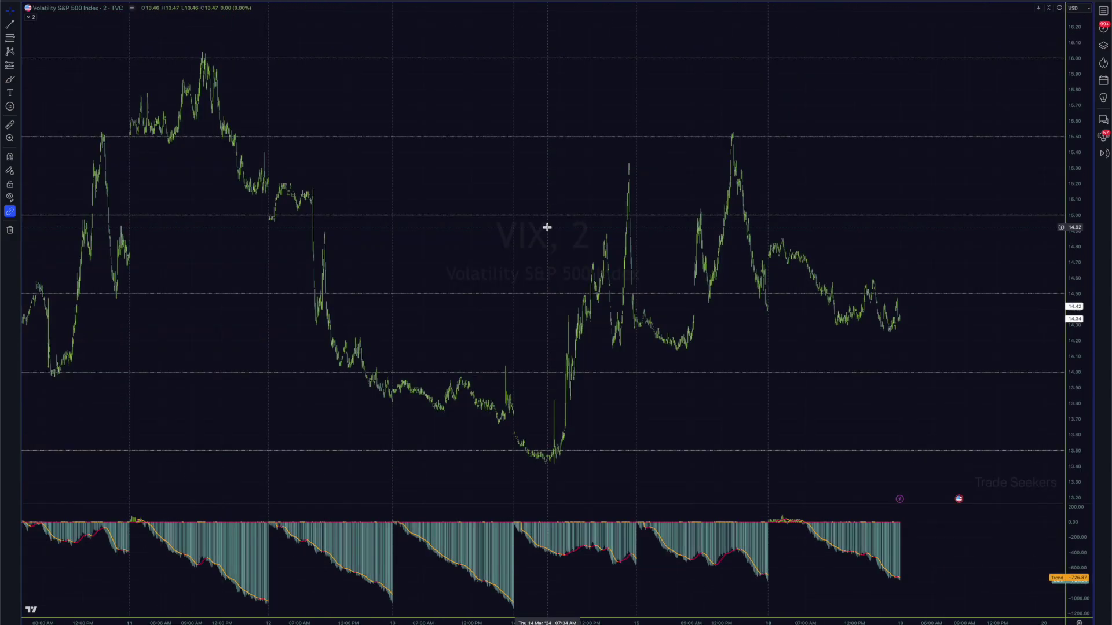
scroll(547, 227, down, 3)
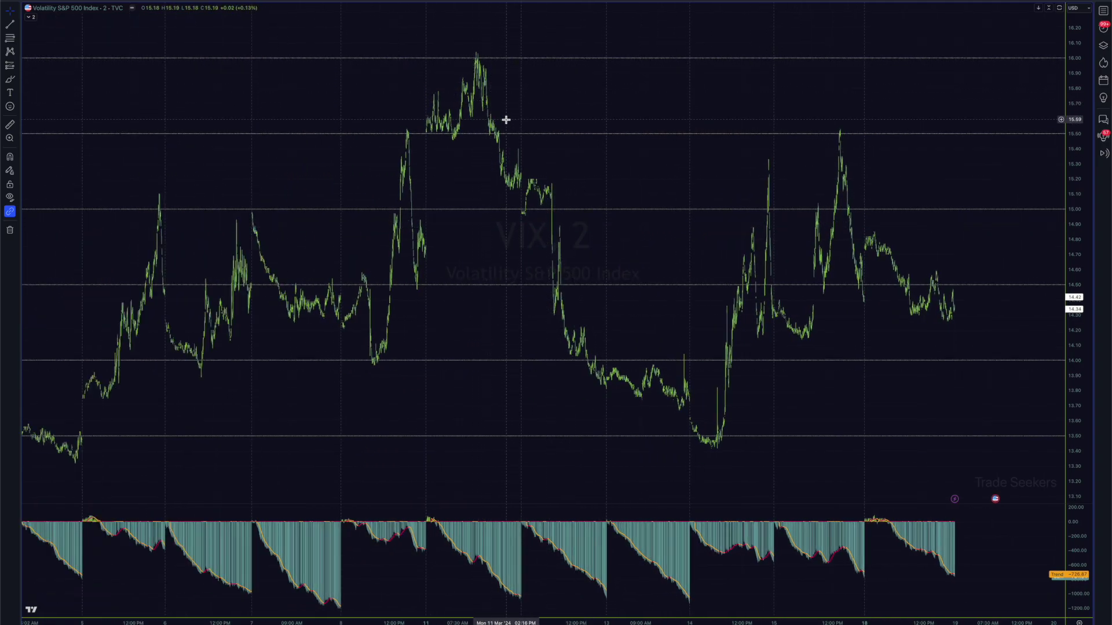
scroll(505, 120, down, 2)
scroll(506, 120, down, 3)
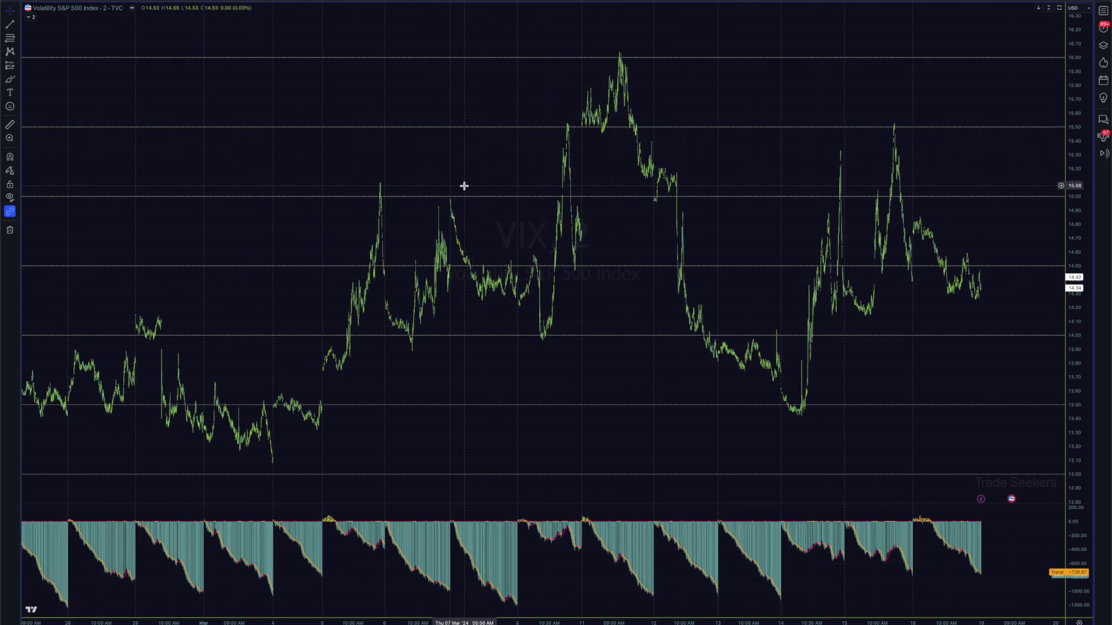
scroll(464, 186, left, 1)
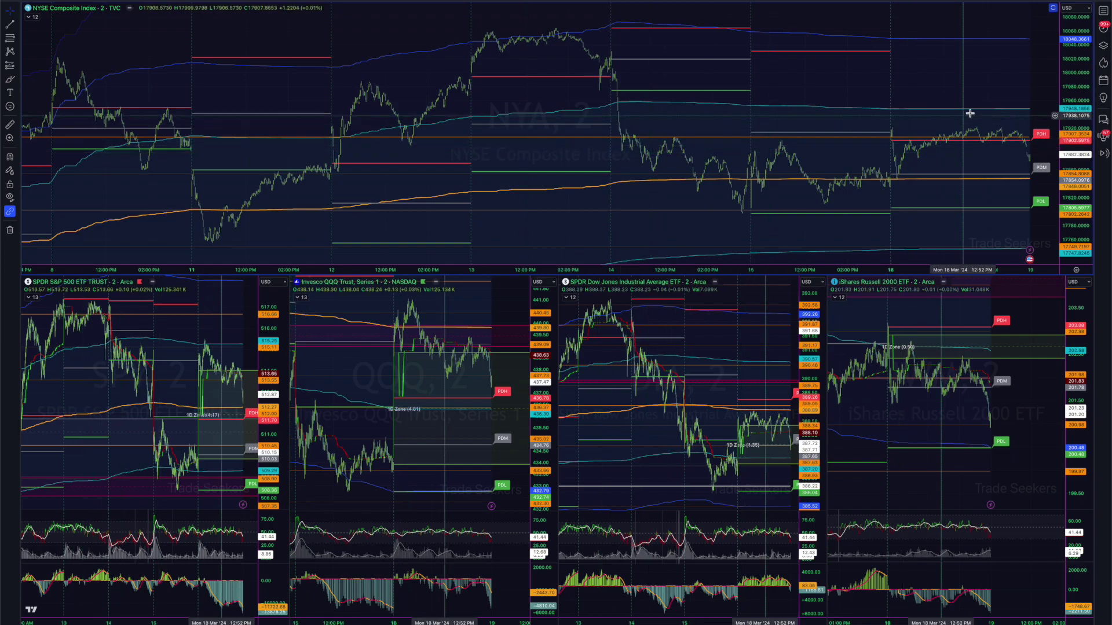
- Zoom the NYSE Composite chart out to span about March 4–18
scroll(1031, 74, down, 3)
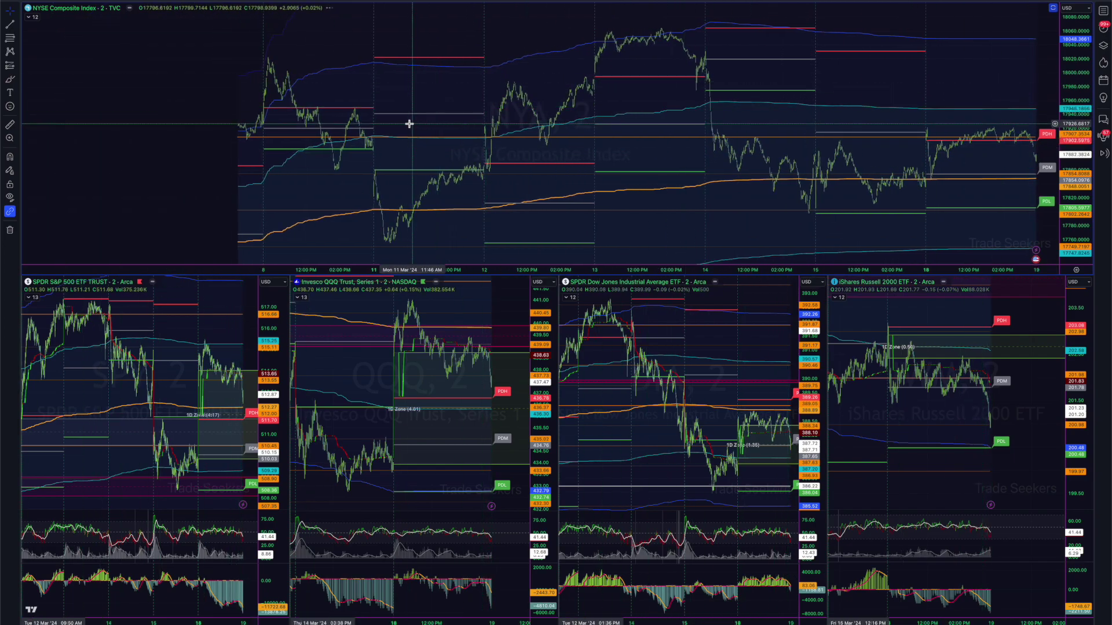
scroll(409, 124, down, 3)
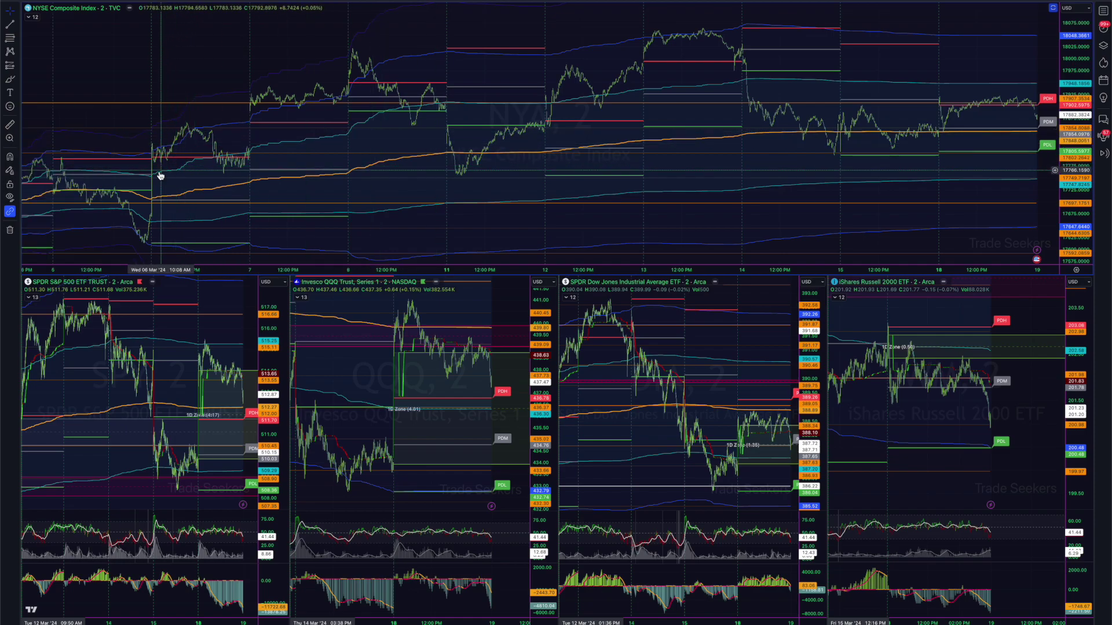
scroll(159, 176, down, 2)
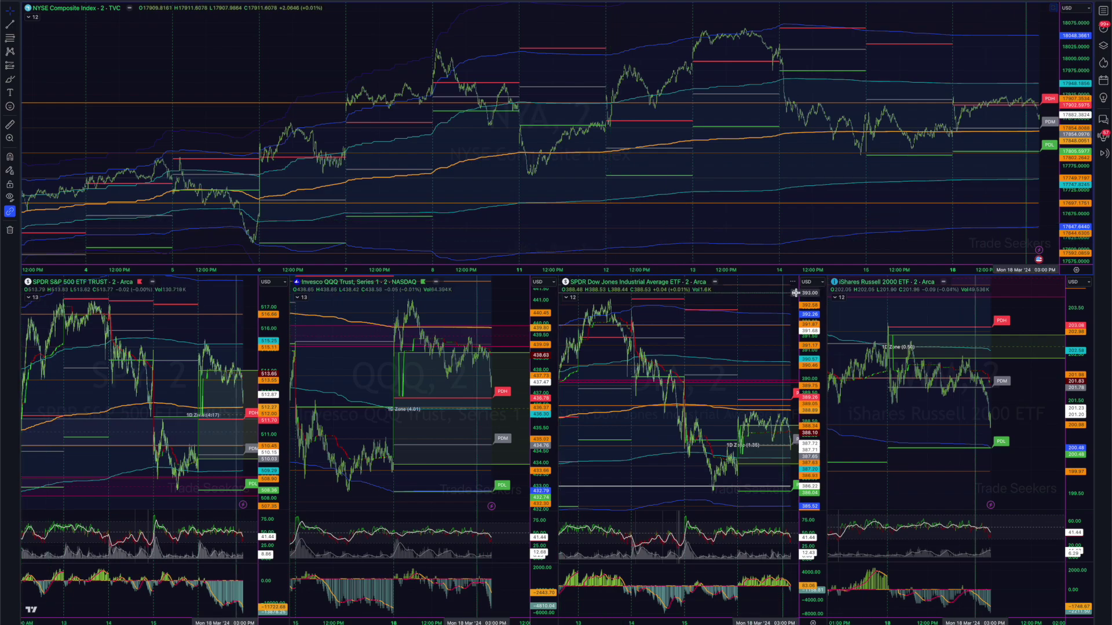
- Maximize the SPY pane and adjust its zoom to span roughly March 5–18
key(alt+Return)
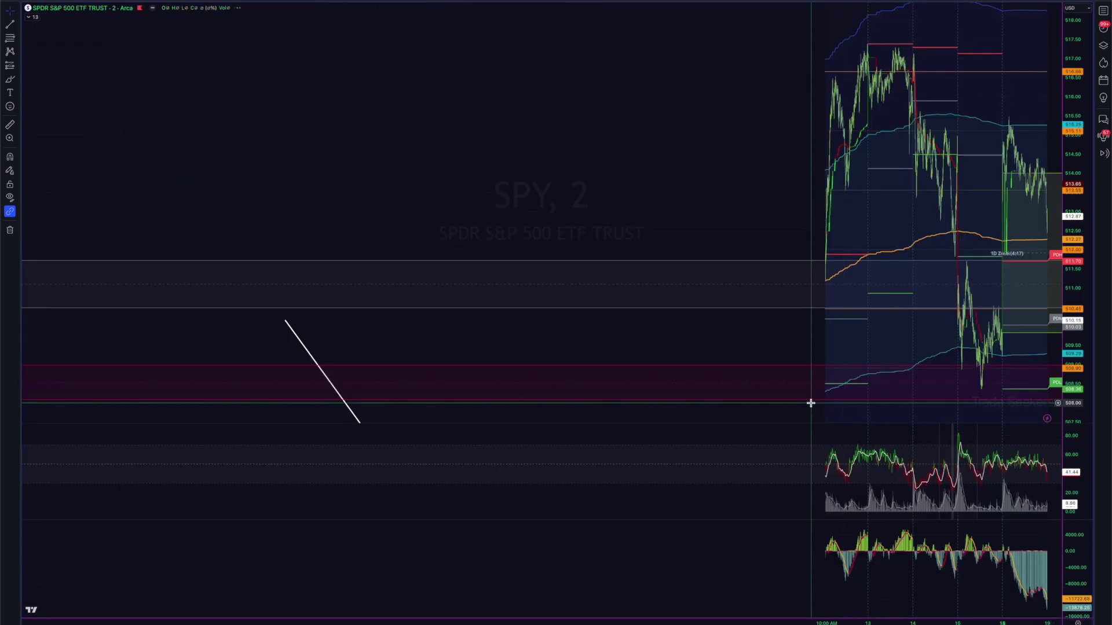
scroll(811, 286, up, 5)
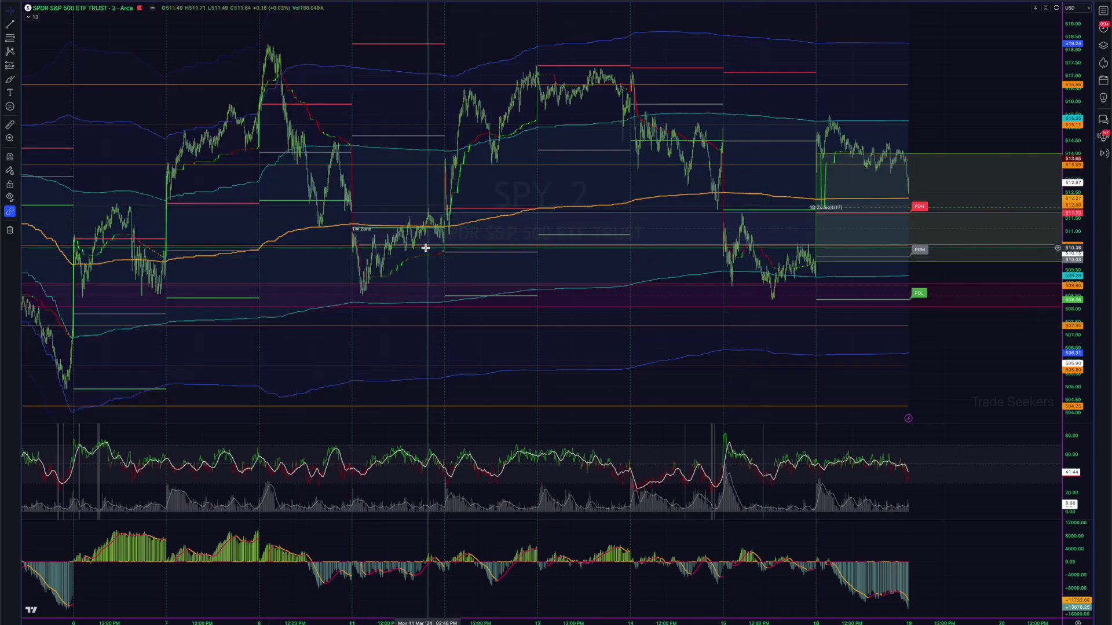
scroll(242, 281, down, 2)
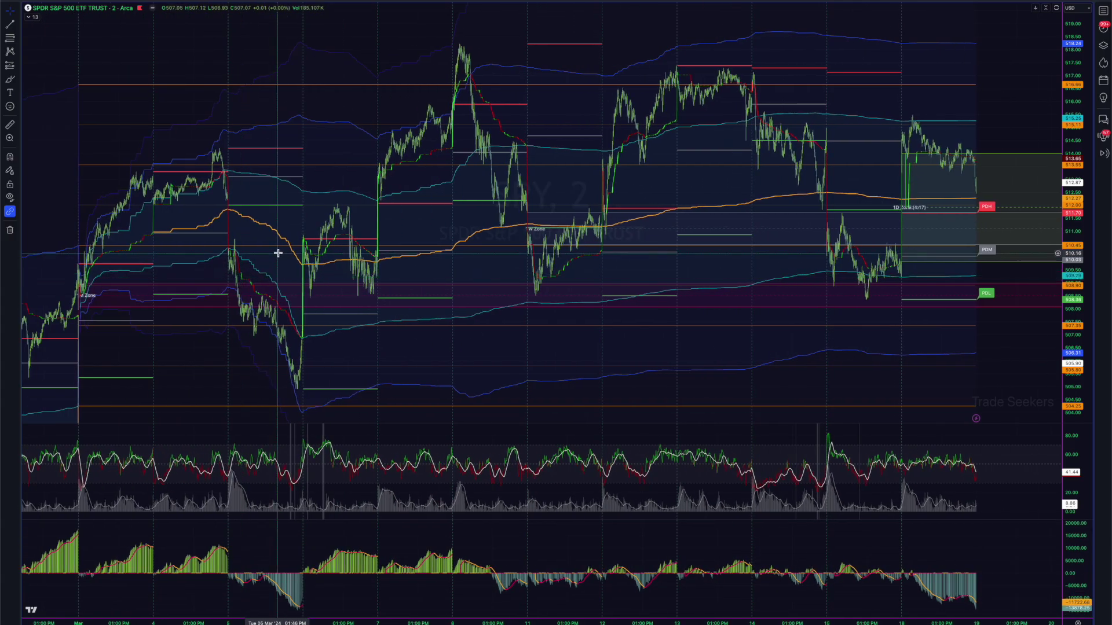
scroll(402, 280, up, 2)
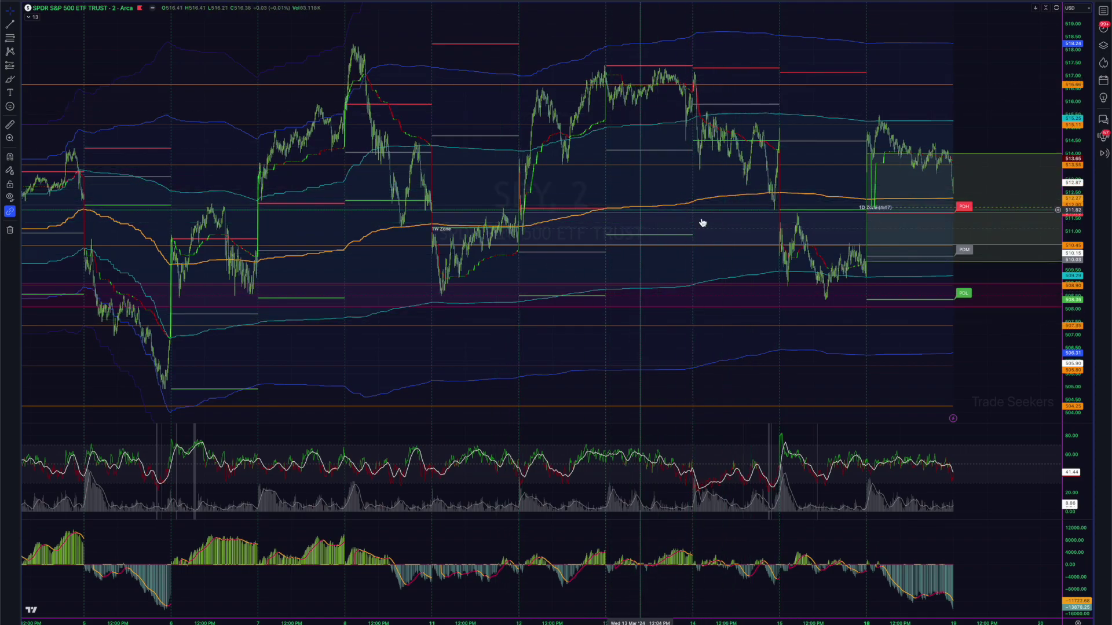
- Switch the chart to QQQ and compress its price scale so levels near 430 fit
key(space)
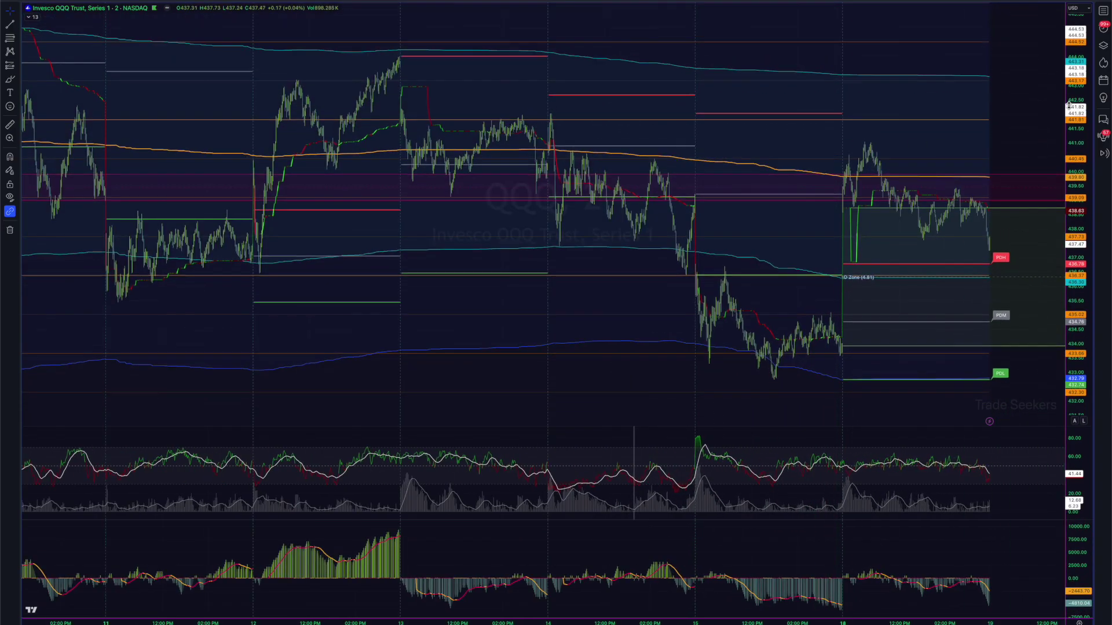
scroll(924, 184, down, 2)
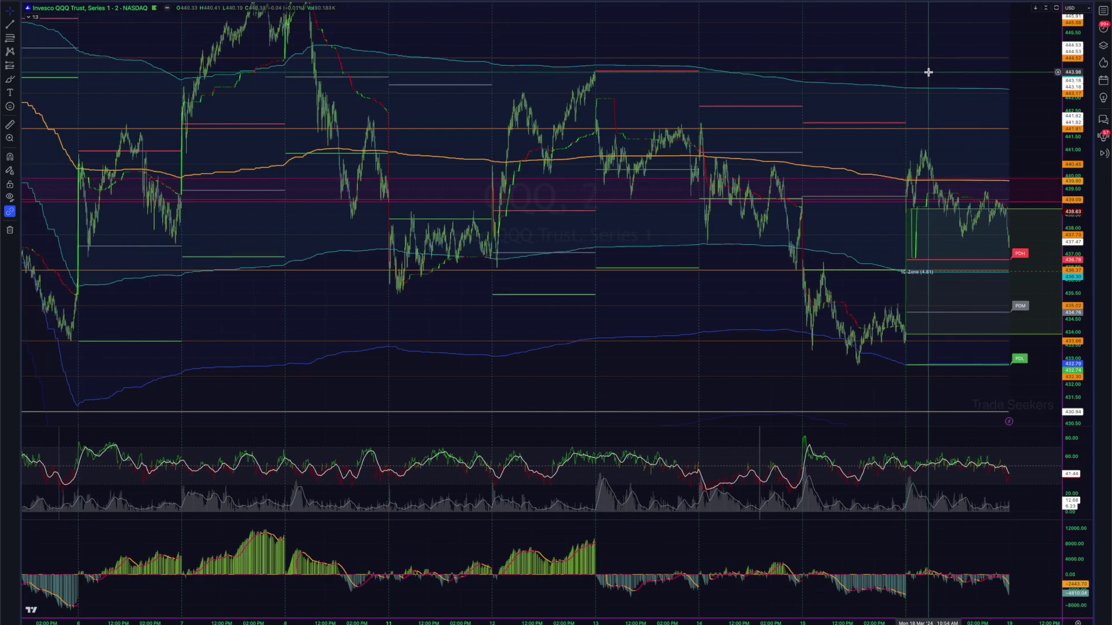
drag(1066, 64, 1066, 103)
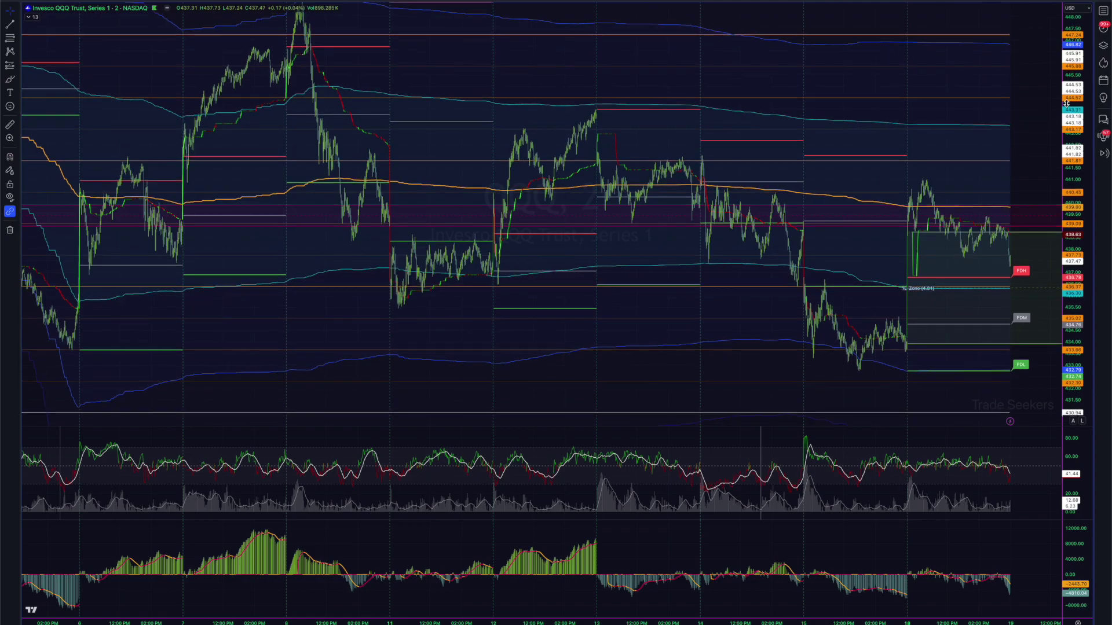
drag(1075, 87, 1074, 99)
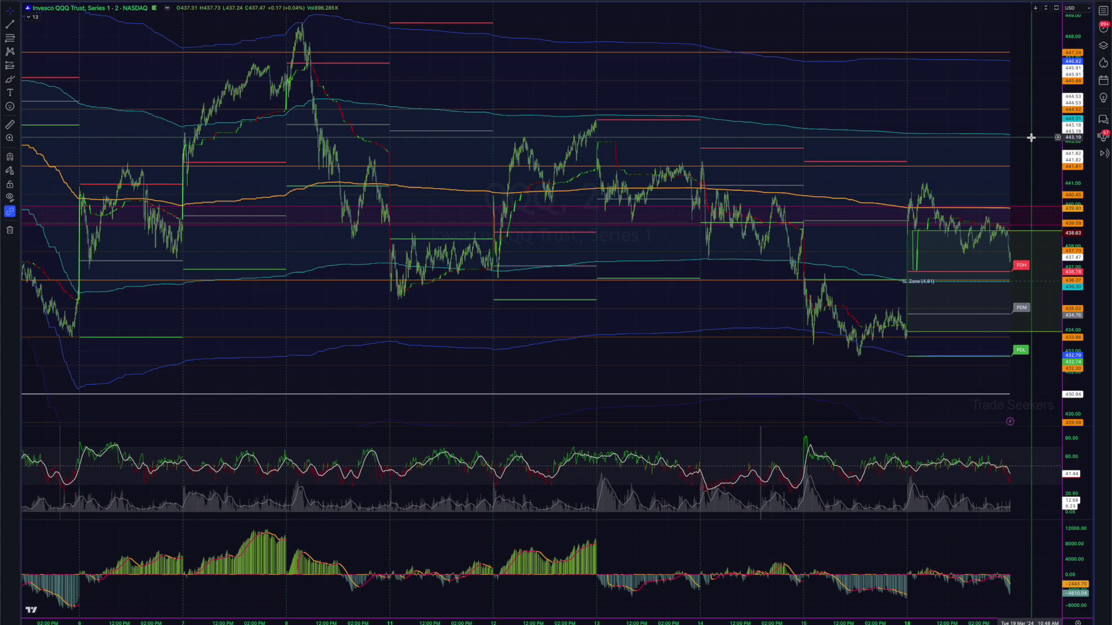
scroll(1030, 137, down, 2)
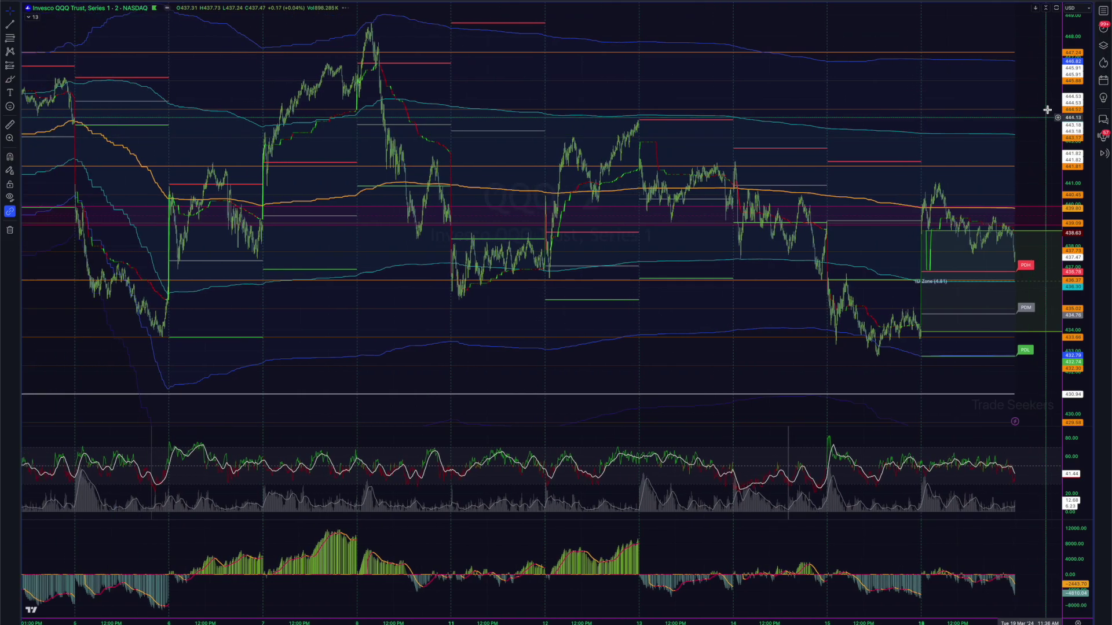
drag(1085, 68, 1084, 75)
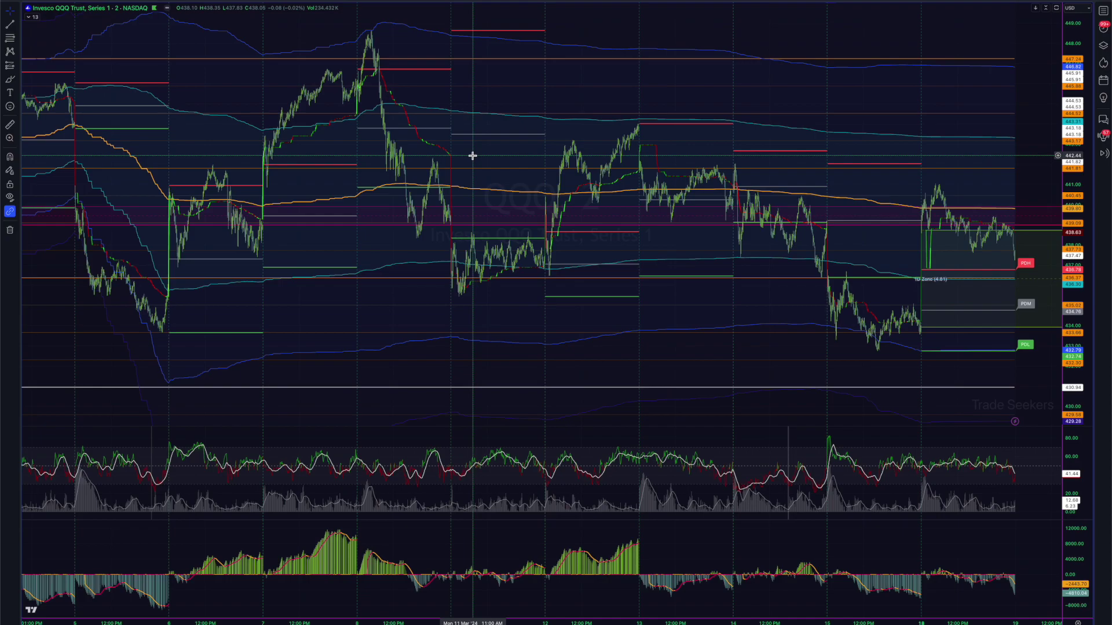
- Zoom the QQQ time axis to frame the March 13–19 sessions
scroll(491, 166, down, 2)
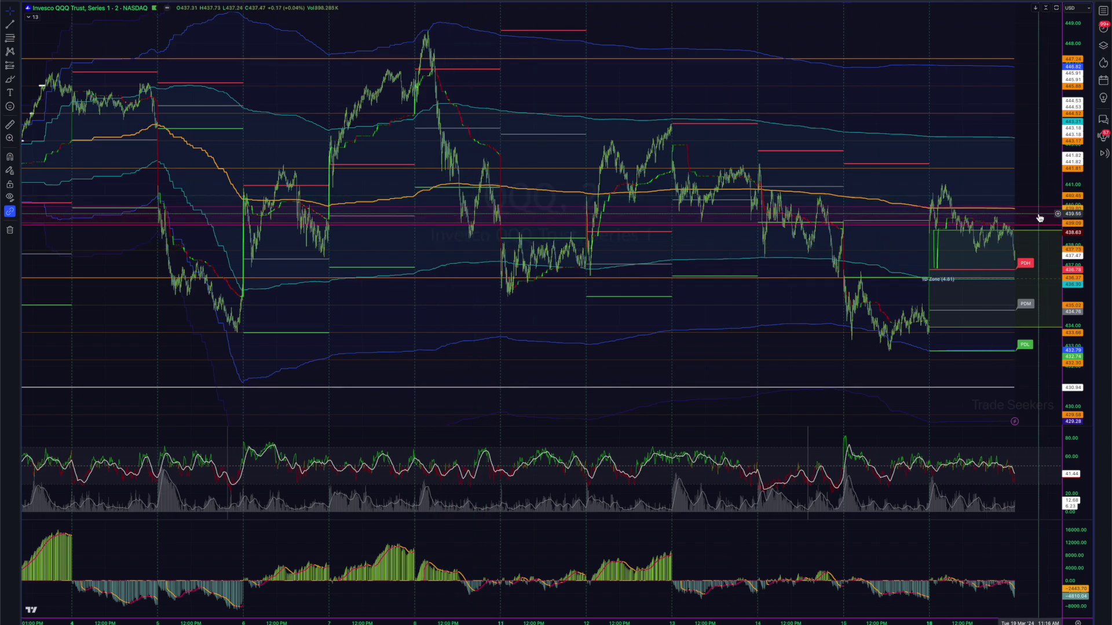
scroll(979, 223, up, 5)
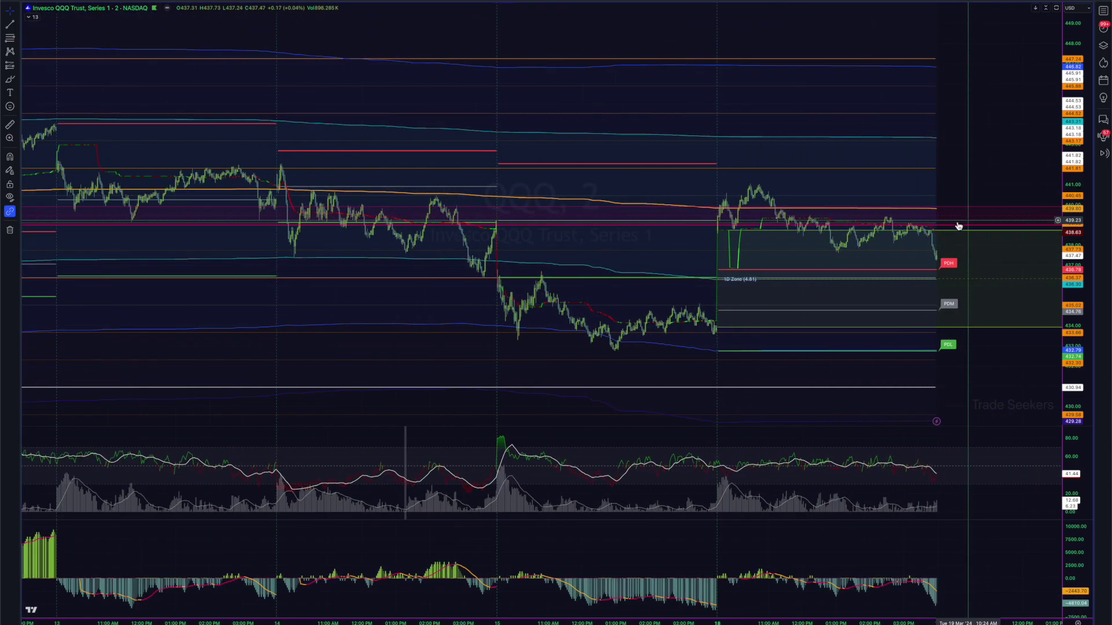
scroll(776, 220, up, 1)
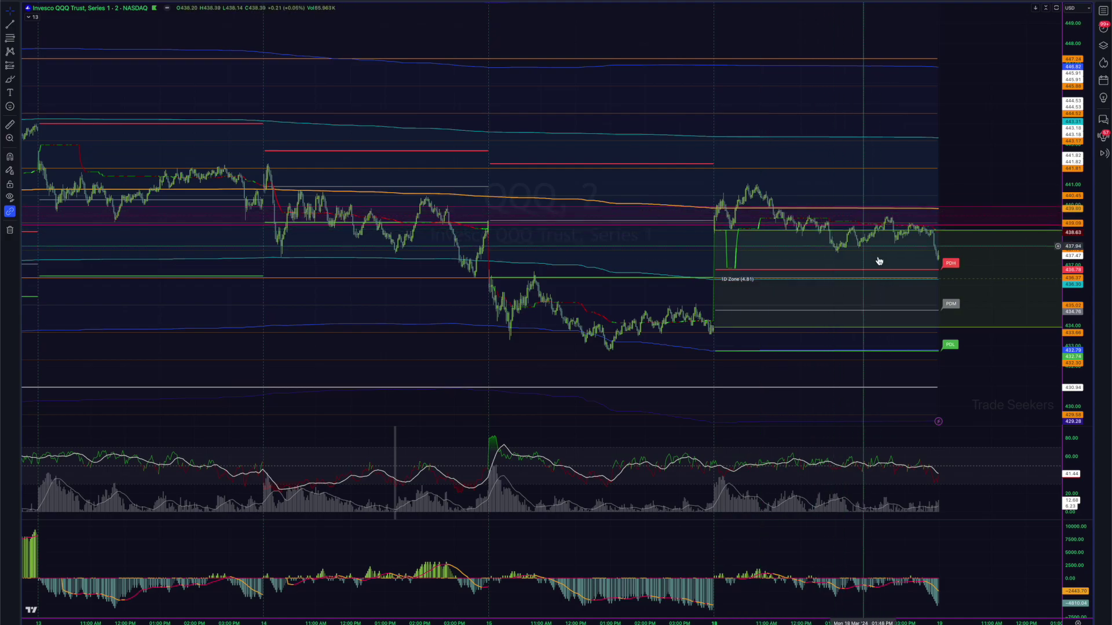
scroll(878, 260, up, 2)
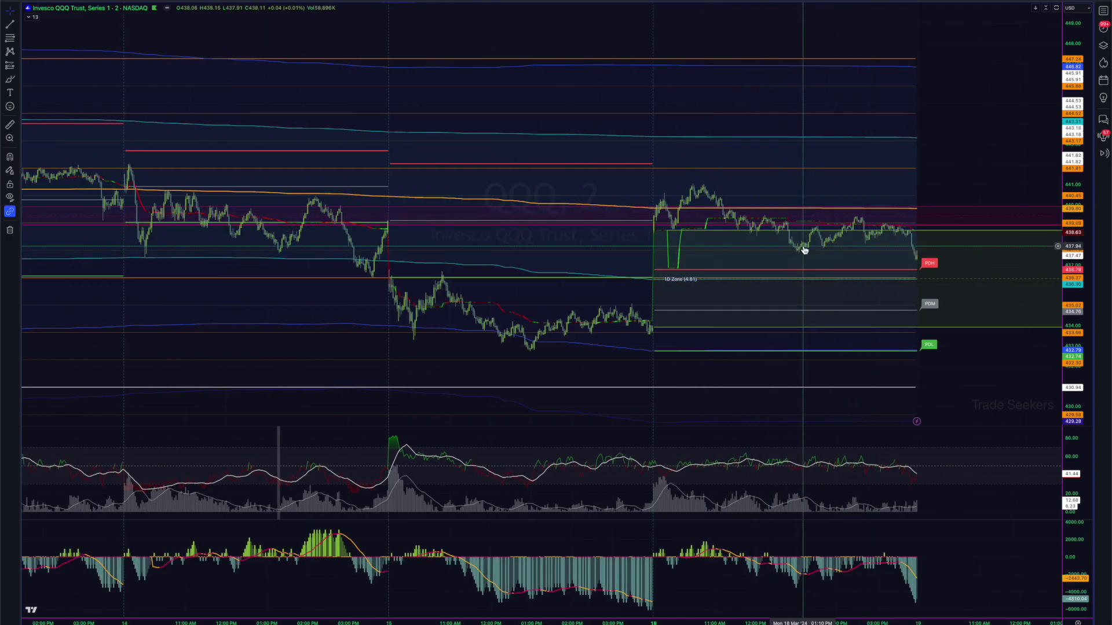
scroll(817, 243, up, 1)
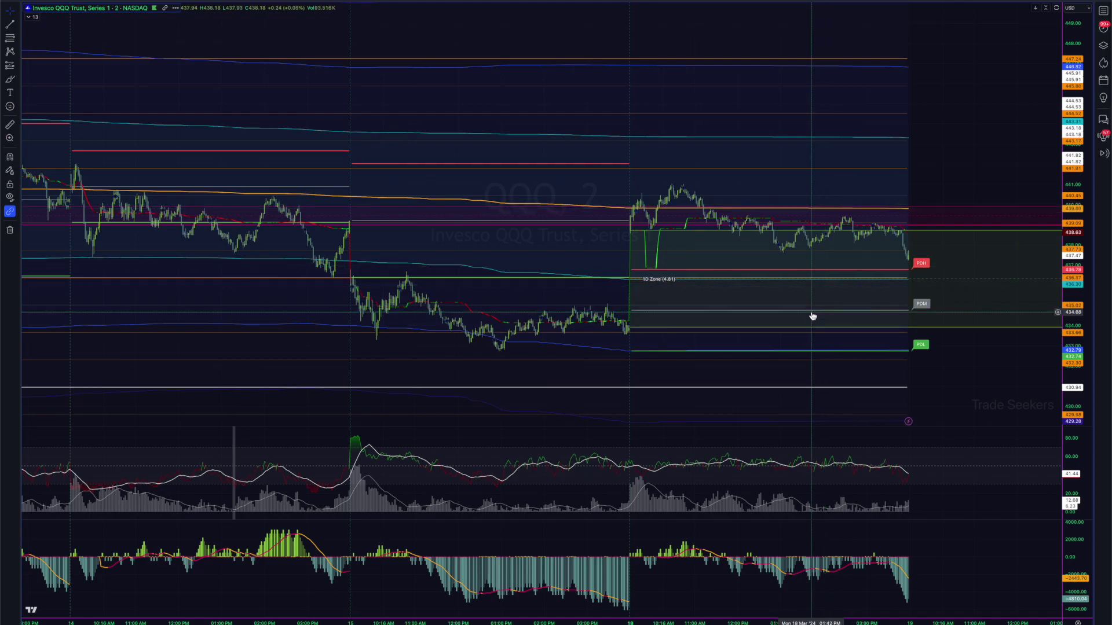
- Switch the chart to the DIA Dow Jones ETF and zoom in
key(space)
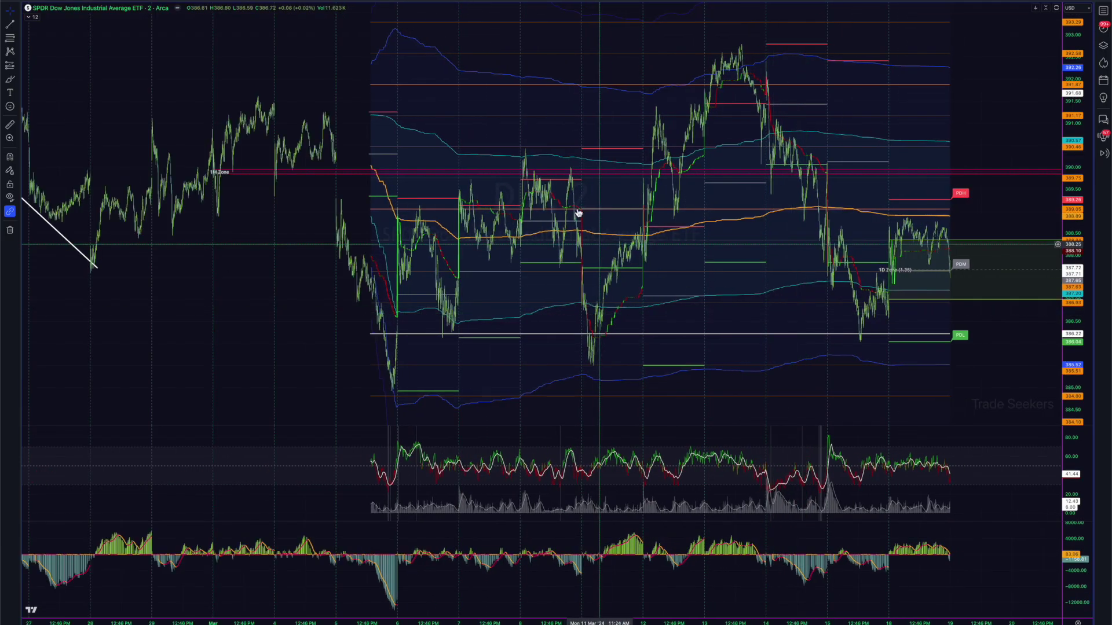
scroll(564, 161, up, 1)
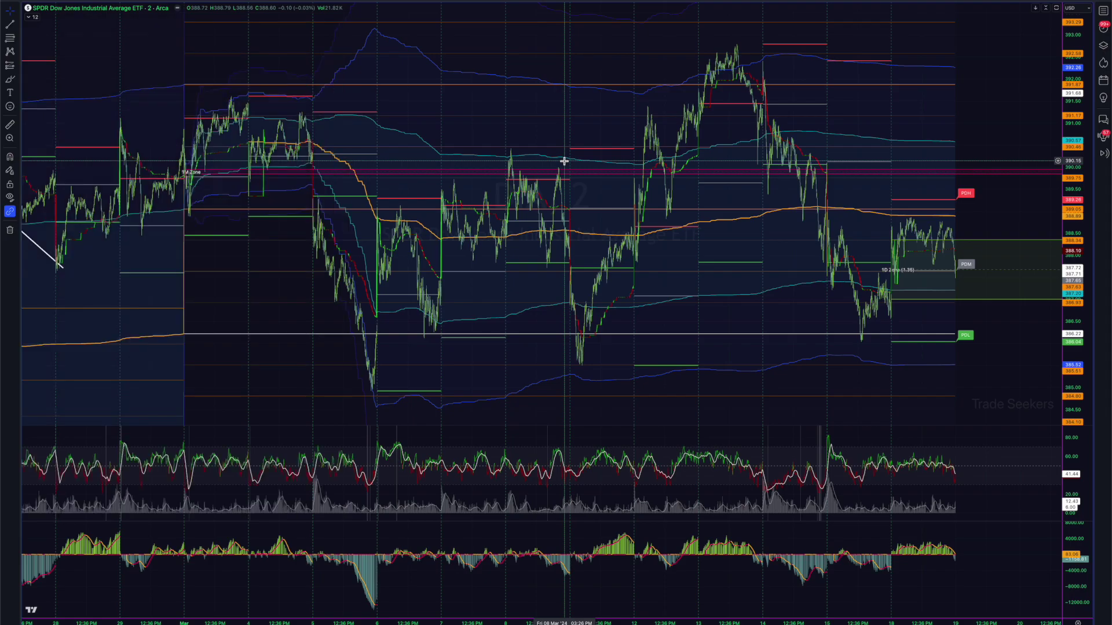
scroll(564, 161, up, 1)
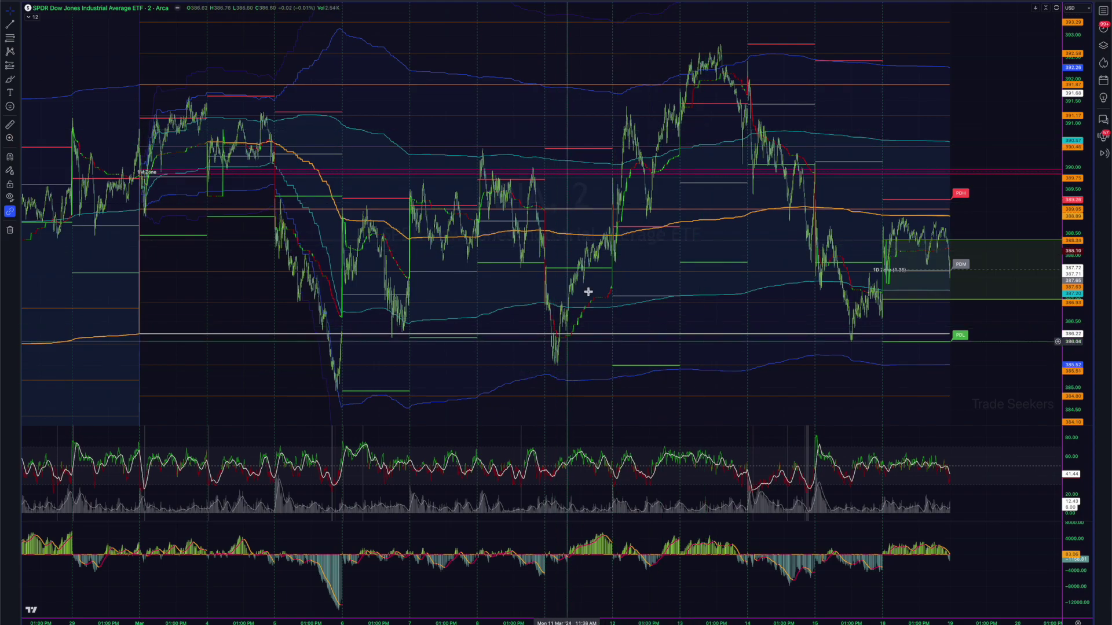
- Start an Info Line from DIA's March 11 low, cancel it, and switch to IWM
click(9, 24)
click(39, 65)
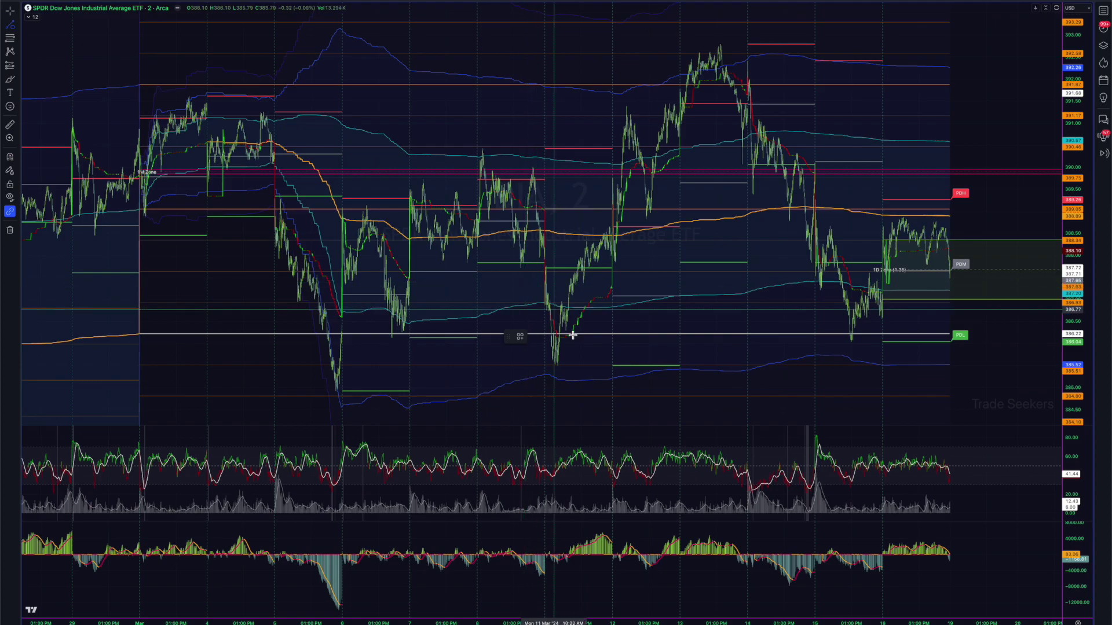
click(552, 369)
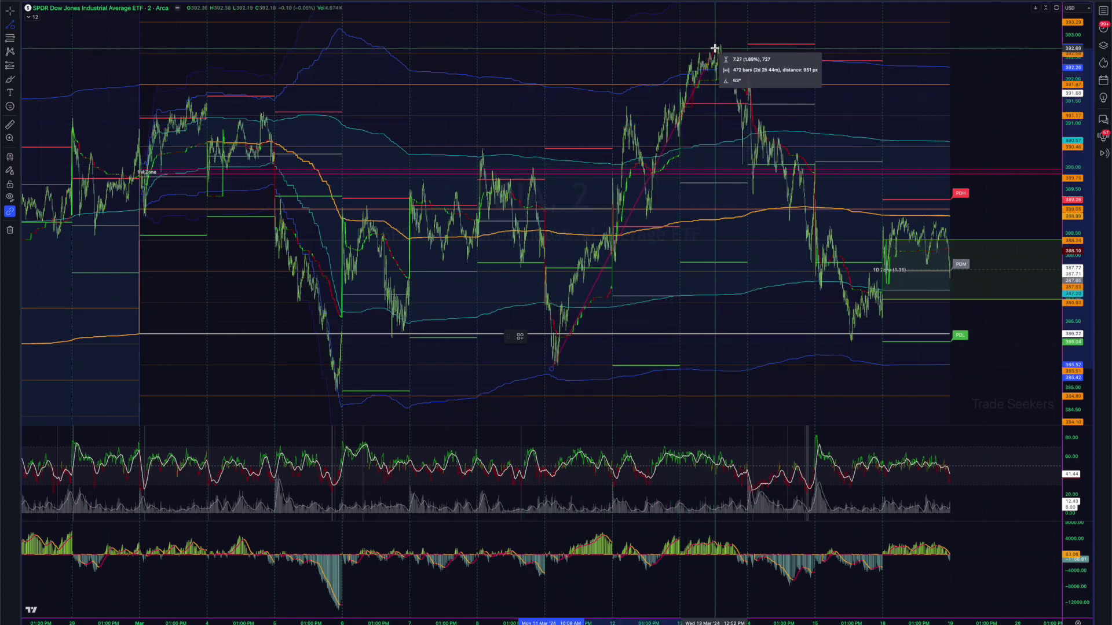
key(Escape)
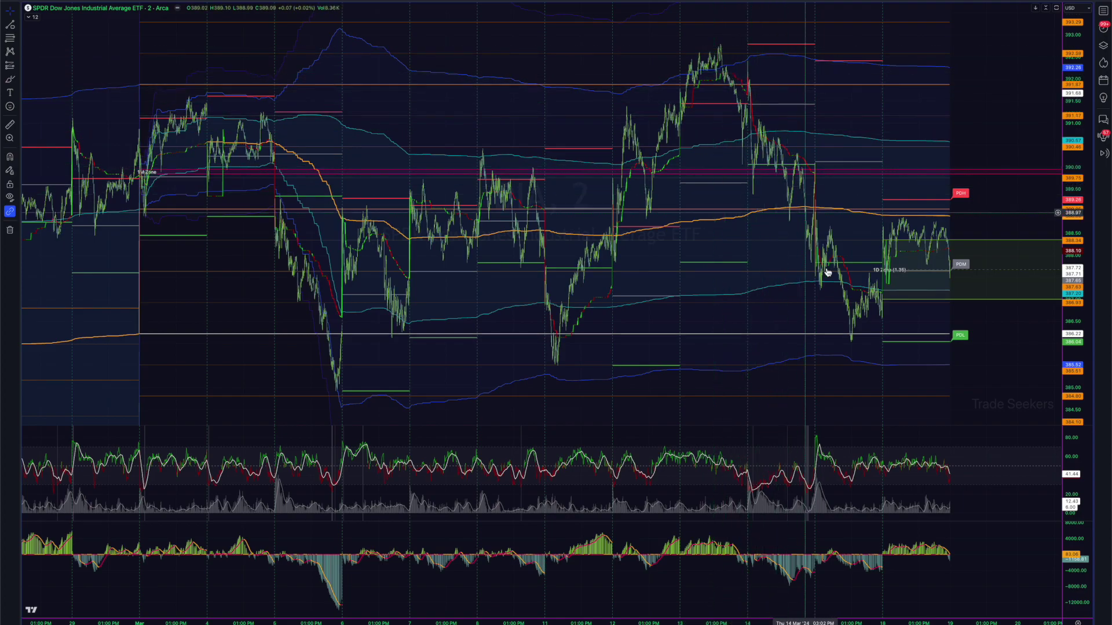
scroll(851, 326, up, 1)
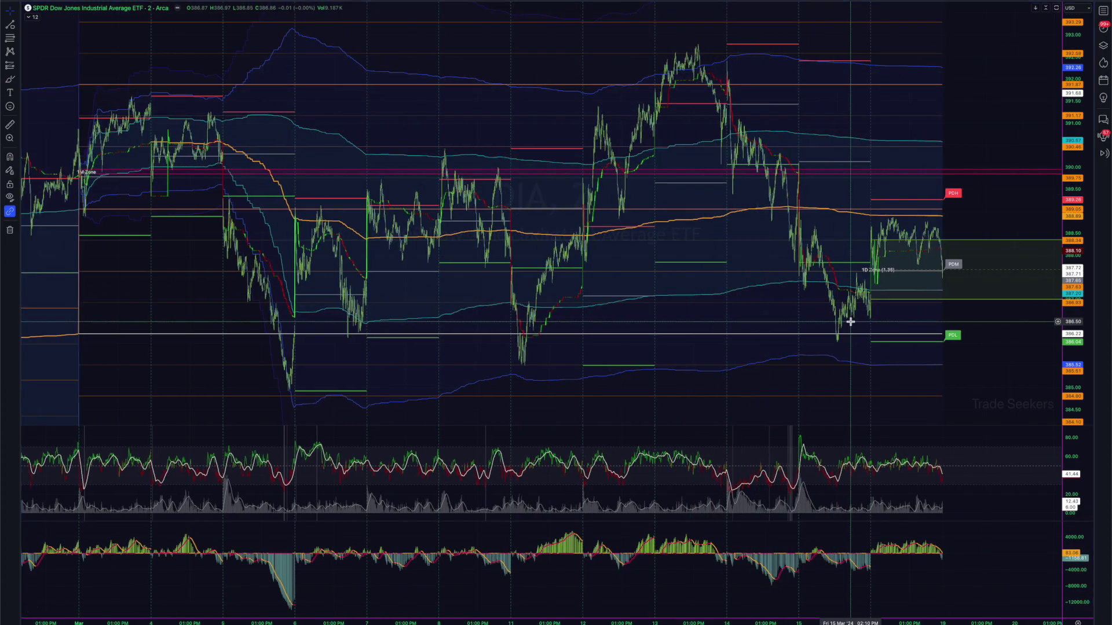
key(space)
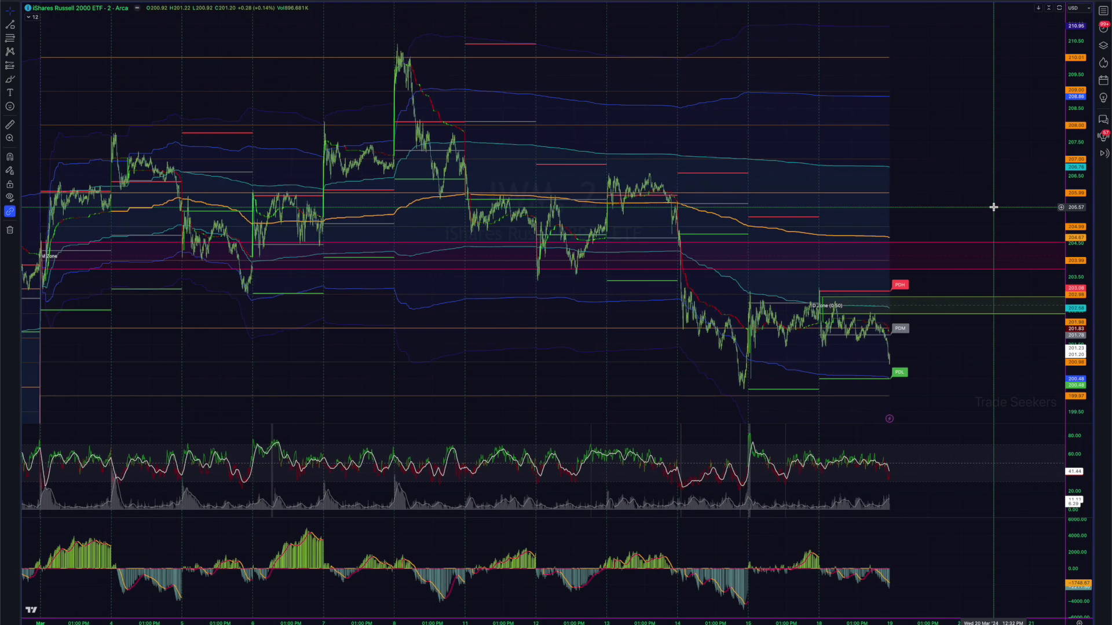
- Zoom into IWM's mid-March sessions around March 18, then zoom back out
scroll(824, 279, up, 3)
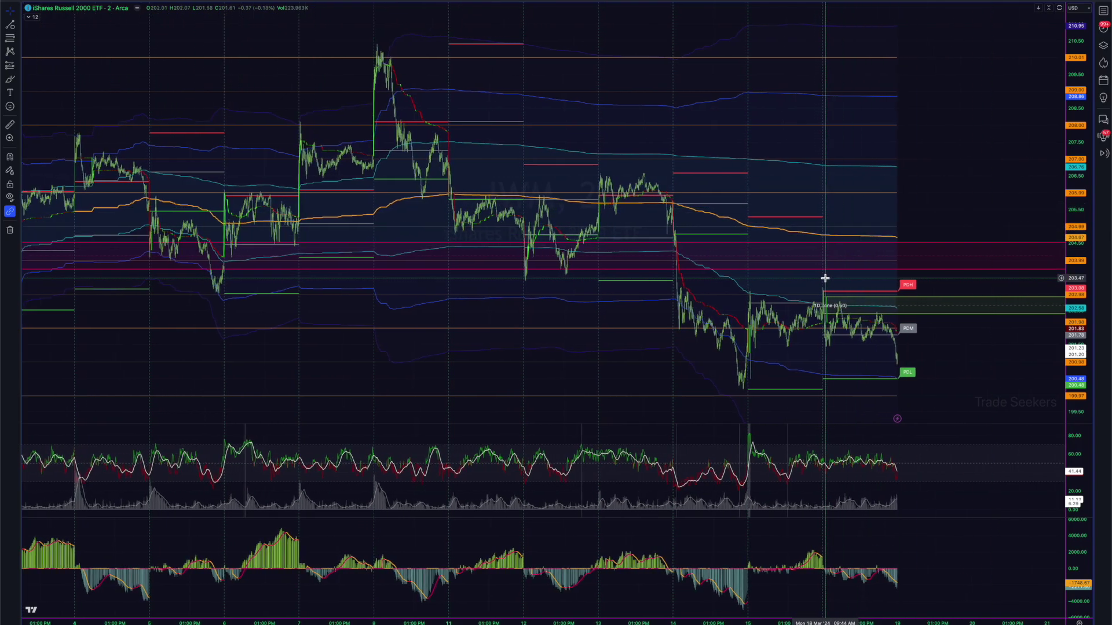
scroll(824, 280, up, 1)
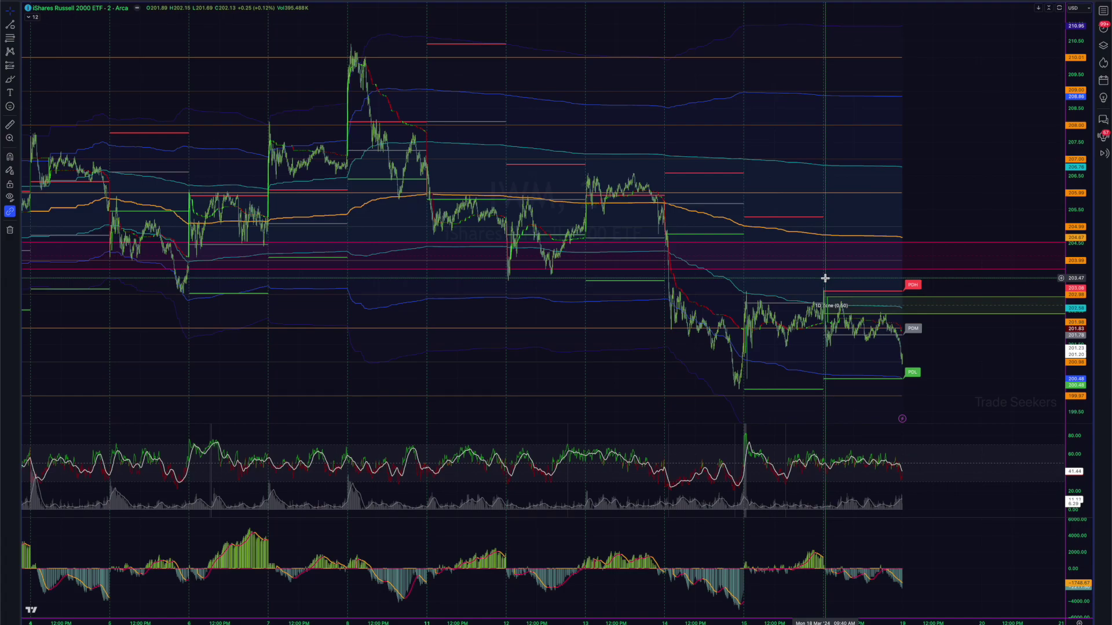
scroll(825, 279, up, 5)
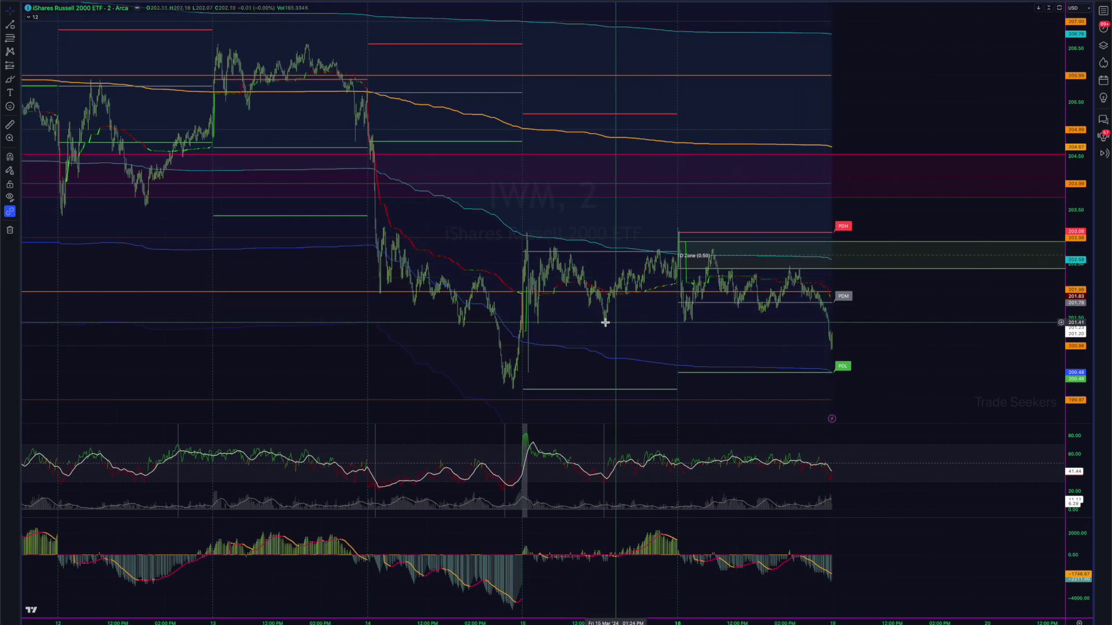
scroll(780, 330, up, 3)
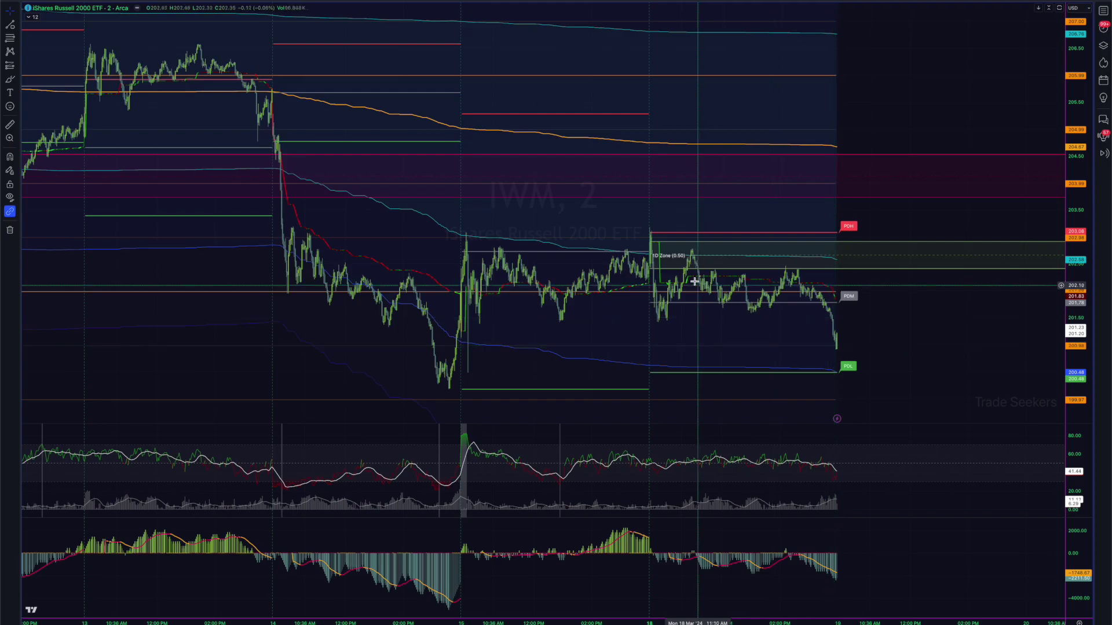
scroll(693, 276, down, 2)
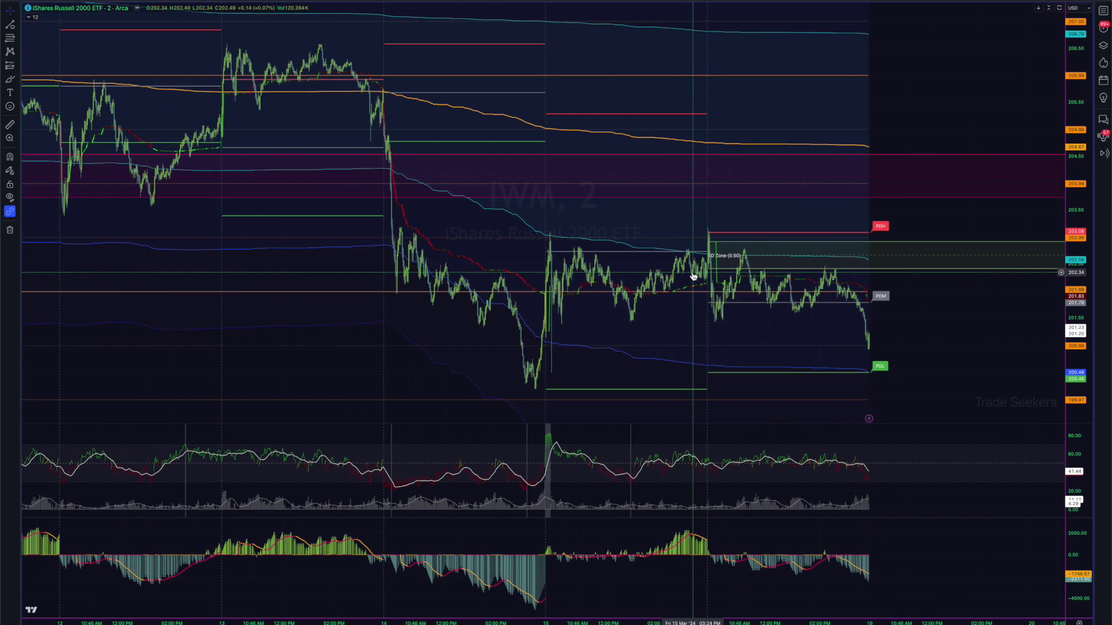
scroll(693, 276, down, 3)
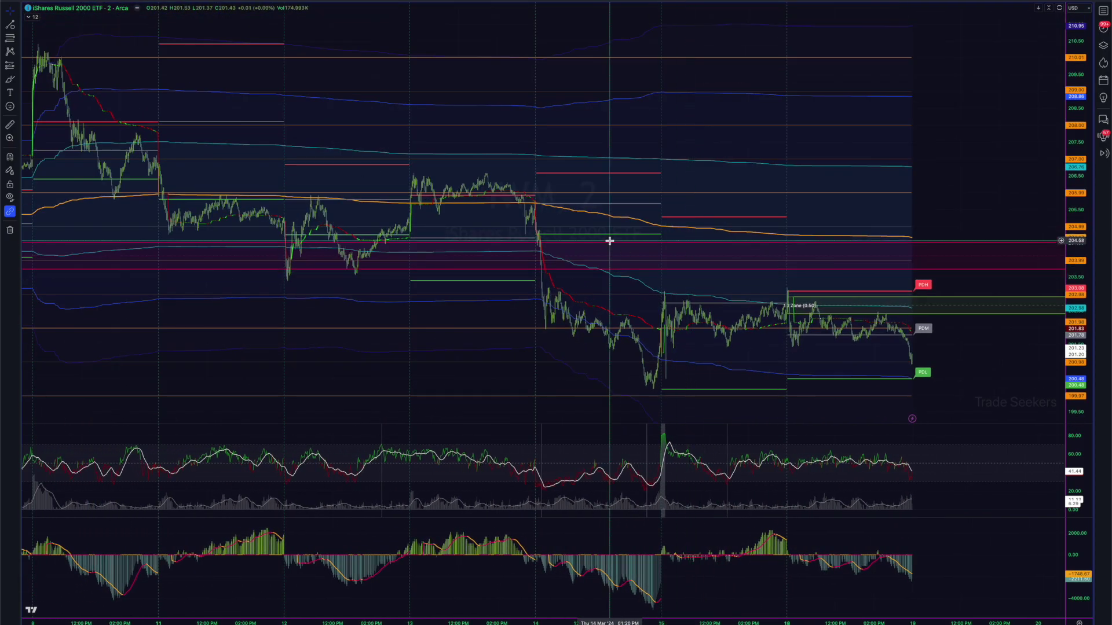
- Cycle the chart through DIA, QQQ, SPY, back to QQQ, and finally the NYSE Composite (NYA)
key(space)
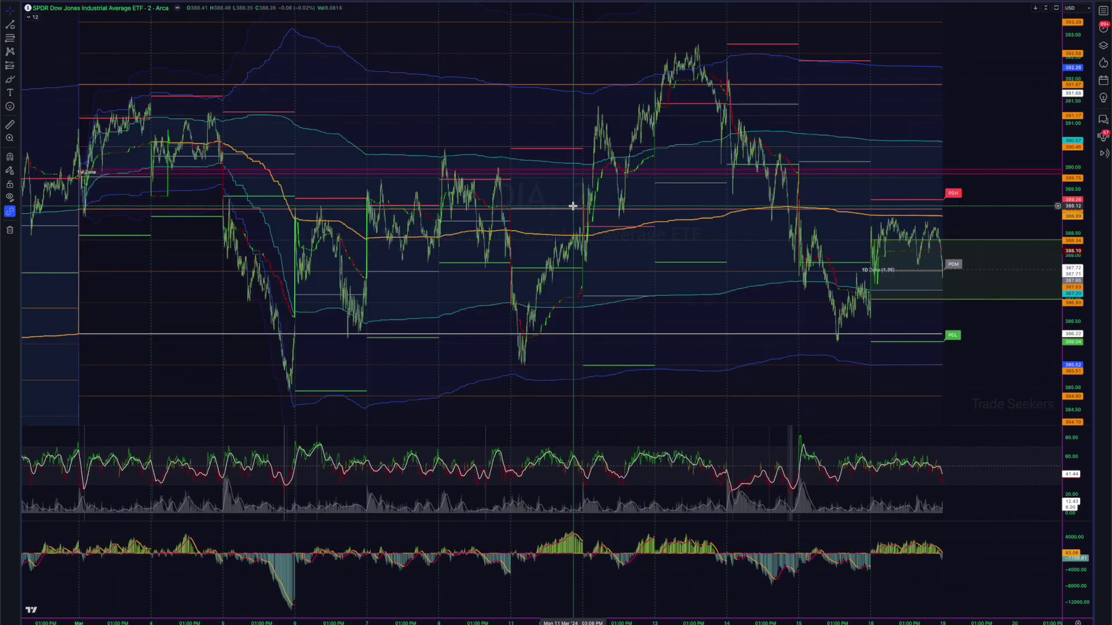
key(space)
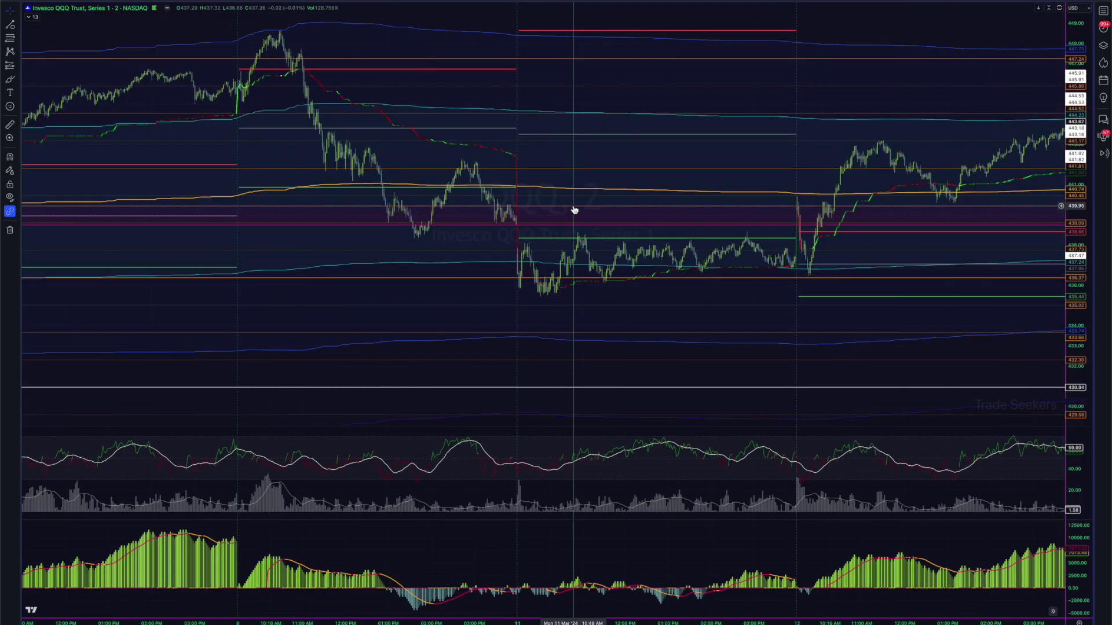
key(space)
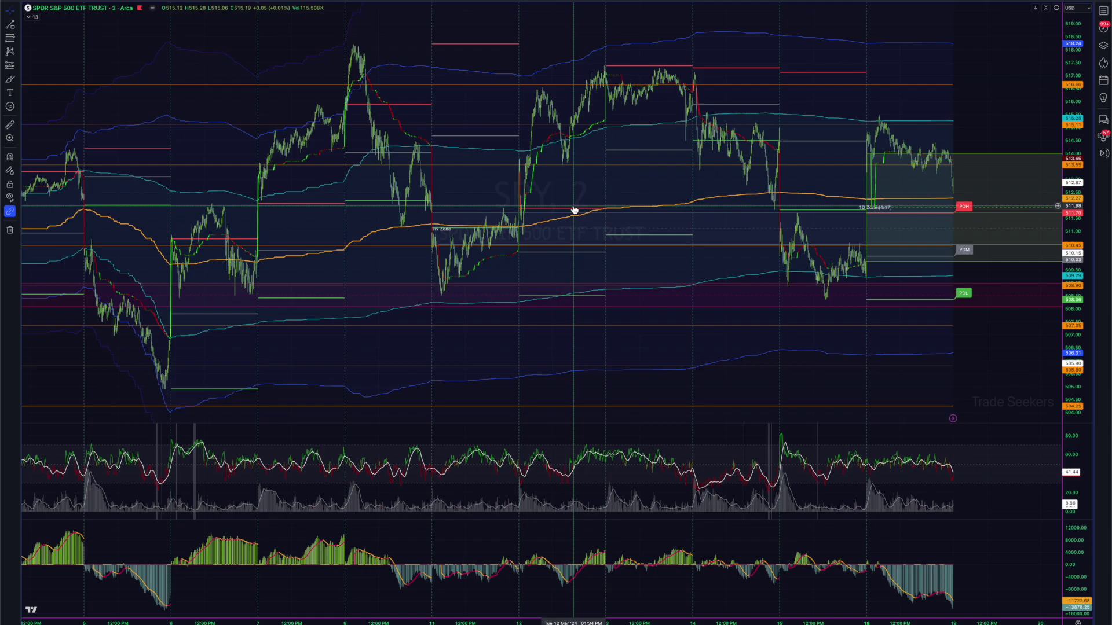
scroll(901, 184, up, 5)
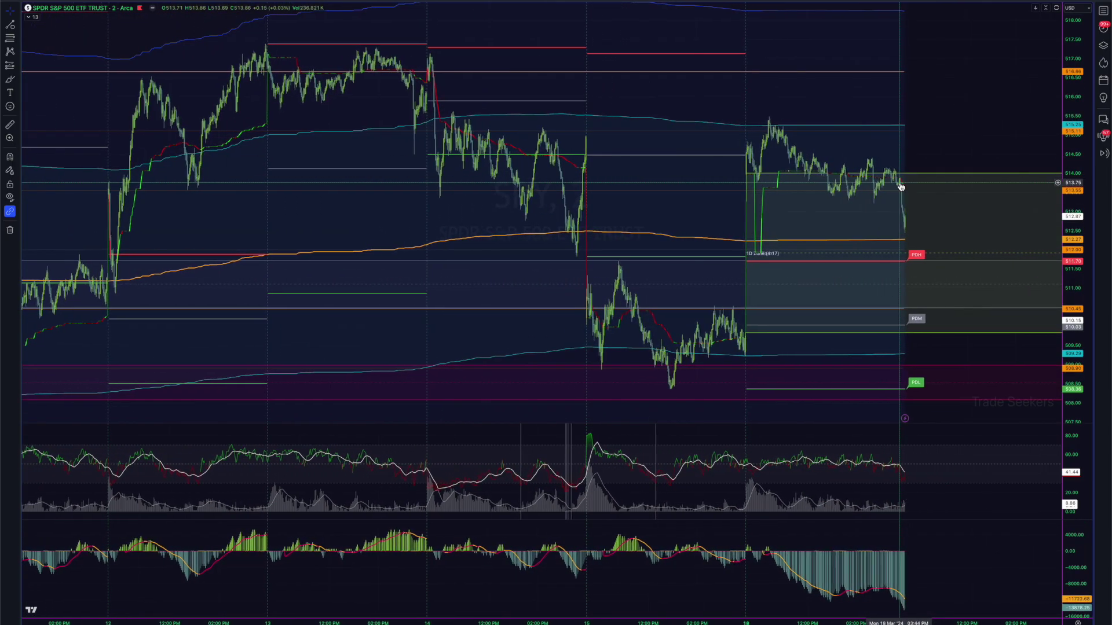
scroll(901, 184, up, 2)
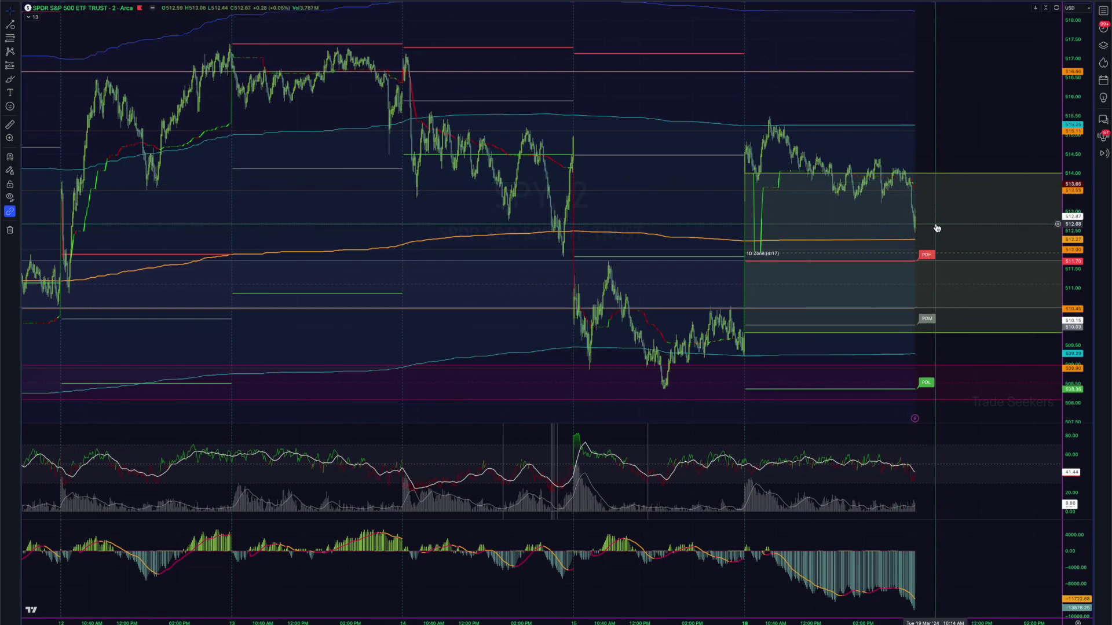
key(space)
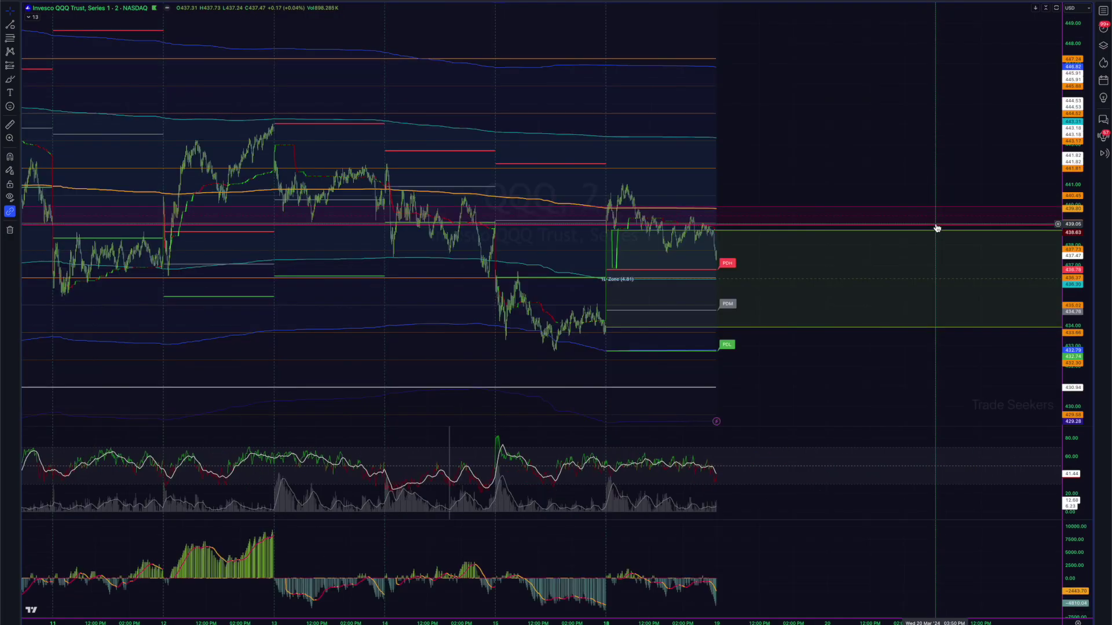
scroll(937, 227, down, 3)
key(space)
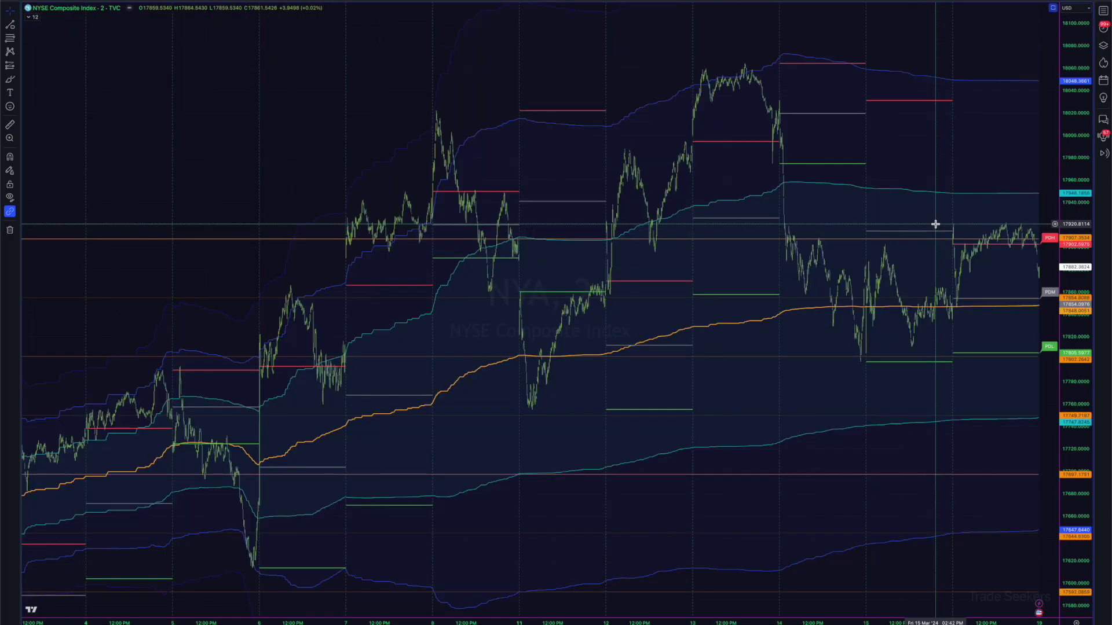
- Zoom the NYA chart and scroll through the SPY daily layout's S&P 100, NAS 100, Dow and Russell panes
scroll(934, 225, up, 2)
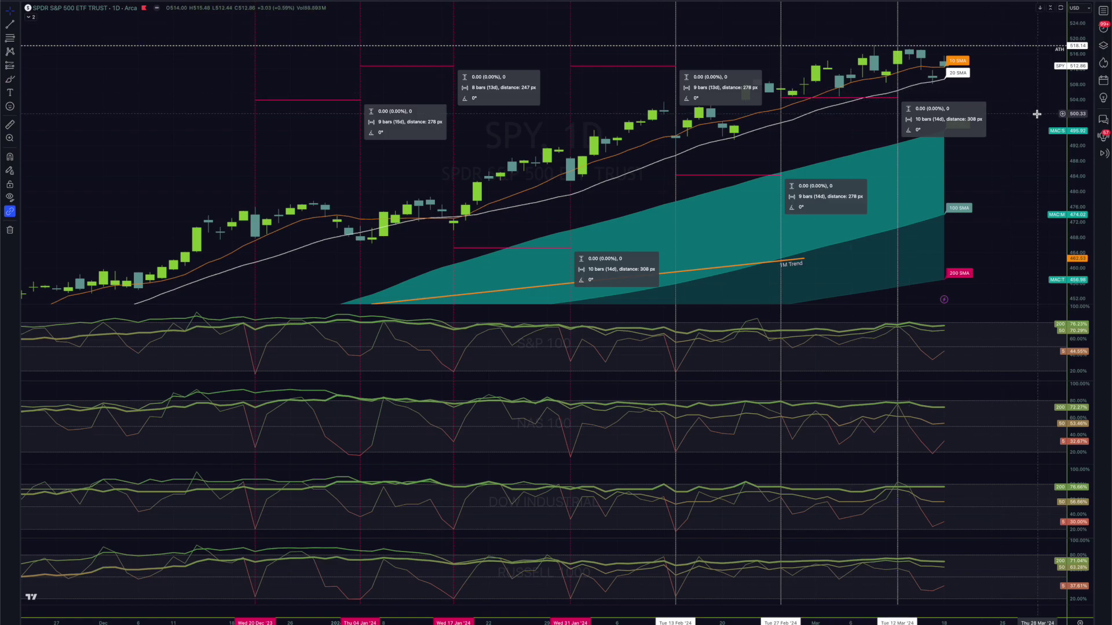
scroll(1037, 114, right, 2)
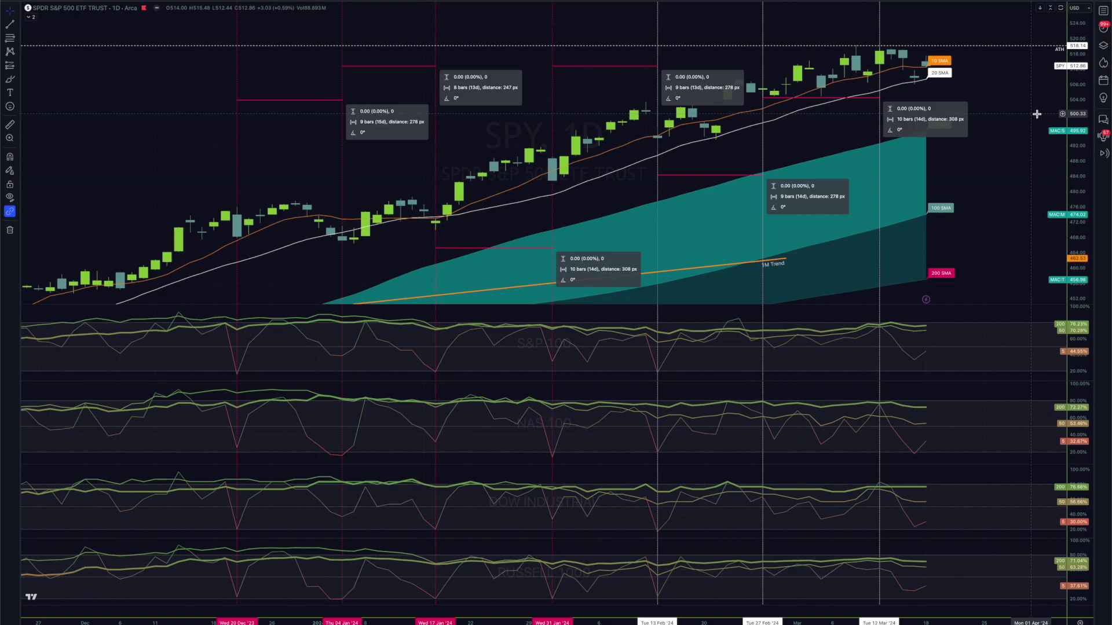
scroll(1036, 114, right, 2)
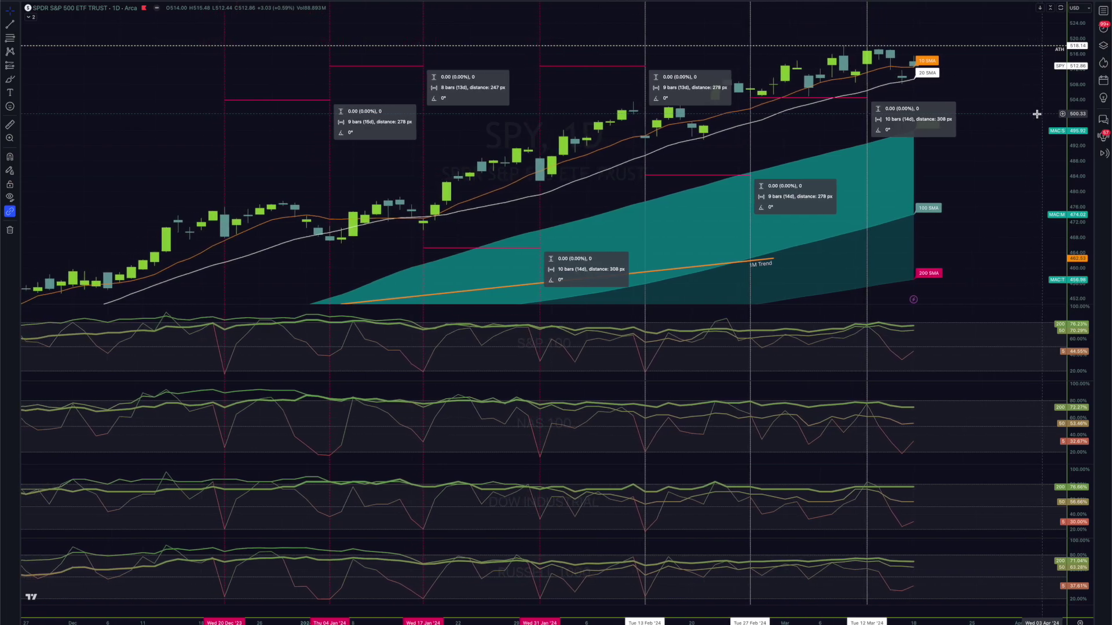
scroll(1036, 114, down, 1)
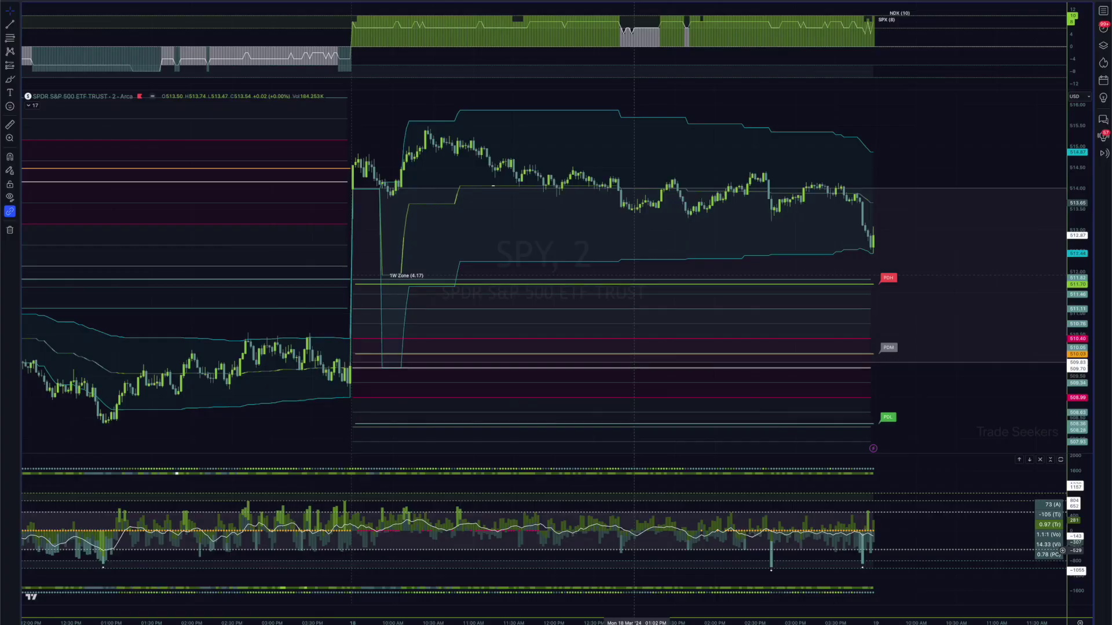
- Pan and stretch the SPY 2-minute chart to centre March 18's close near 512.87 above PDH and TW Zone
scroll(617, 164, left, 5)
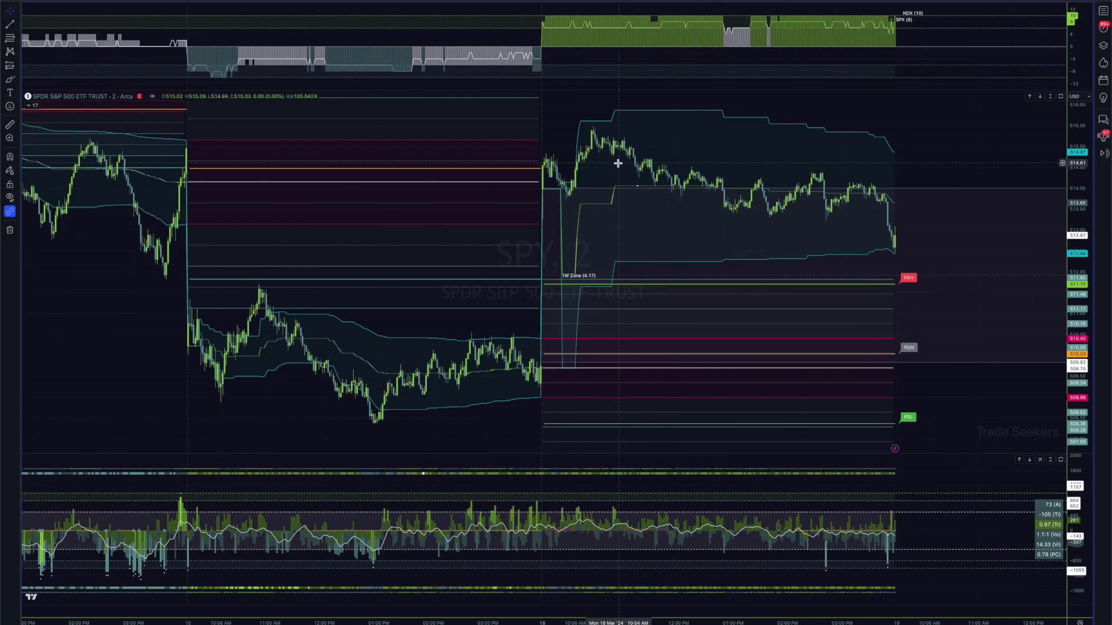
scroll(618, 163, left, 5)
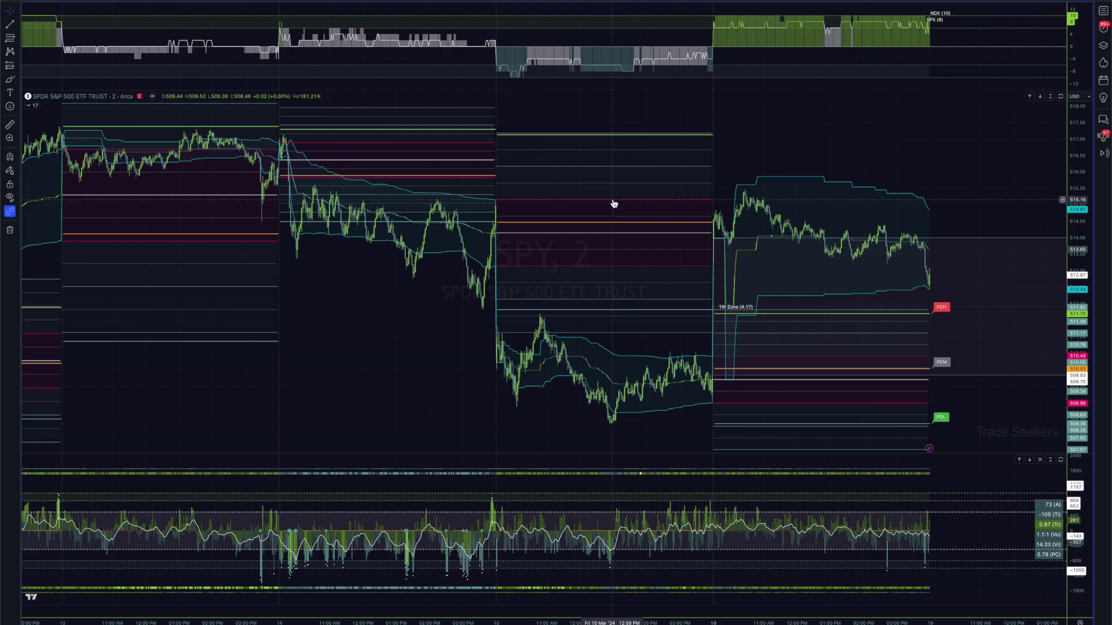
scroll(678, 319, right, 1)
scroll(678, 319, right, 3)
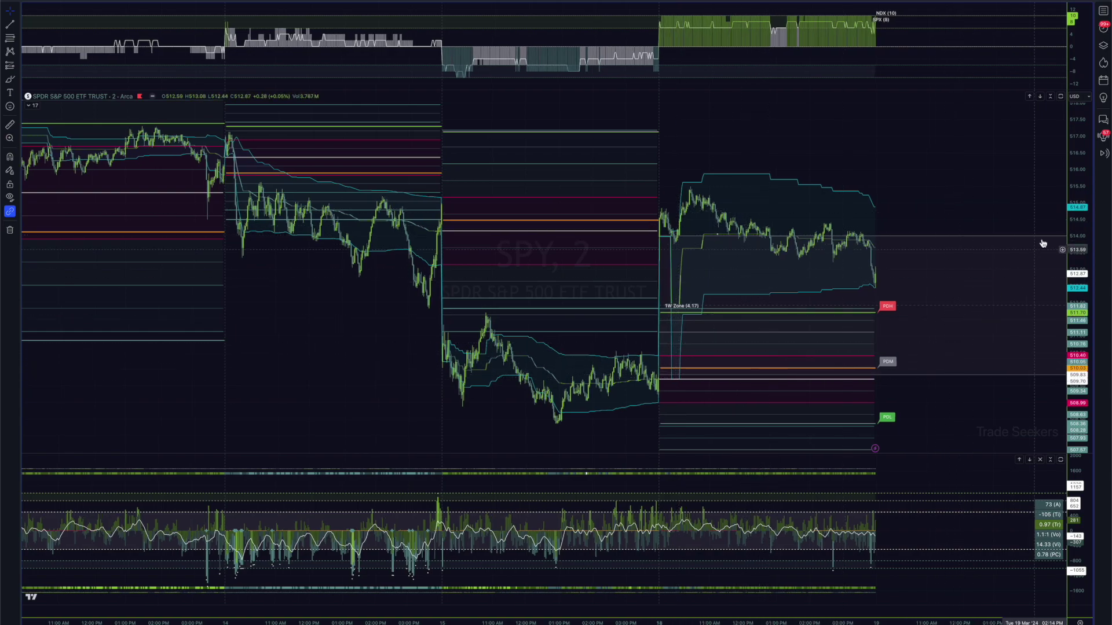
drag(941, 248, 886, 154)
scroll(791, 417, up, 3)
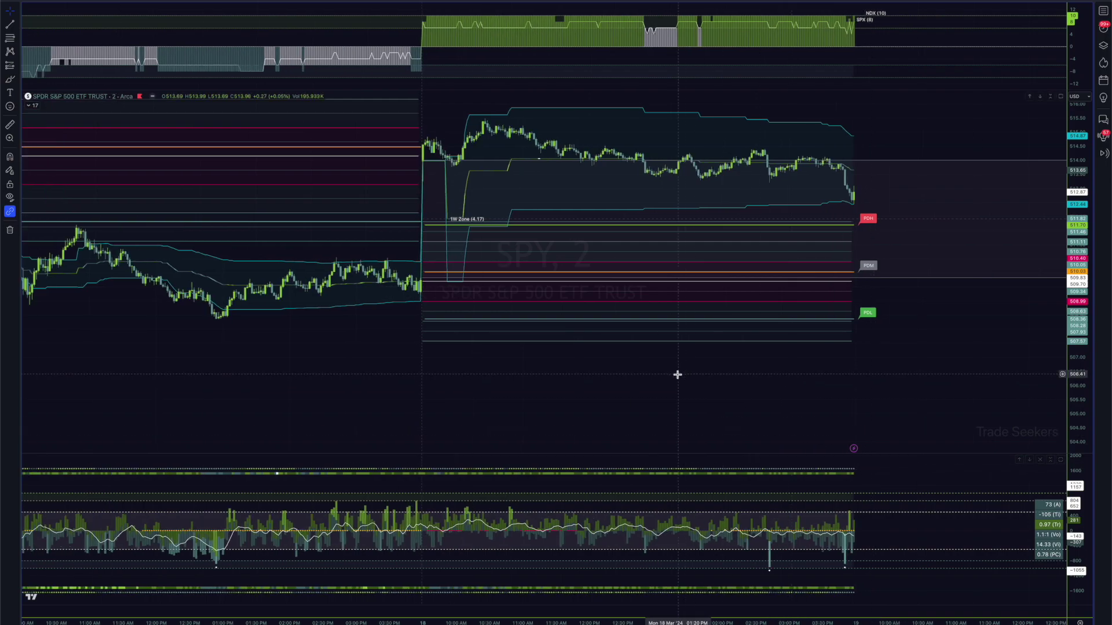
scroll(678, 374, up, 1)
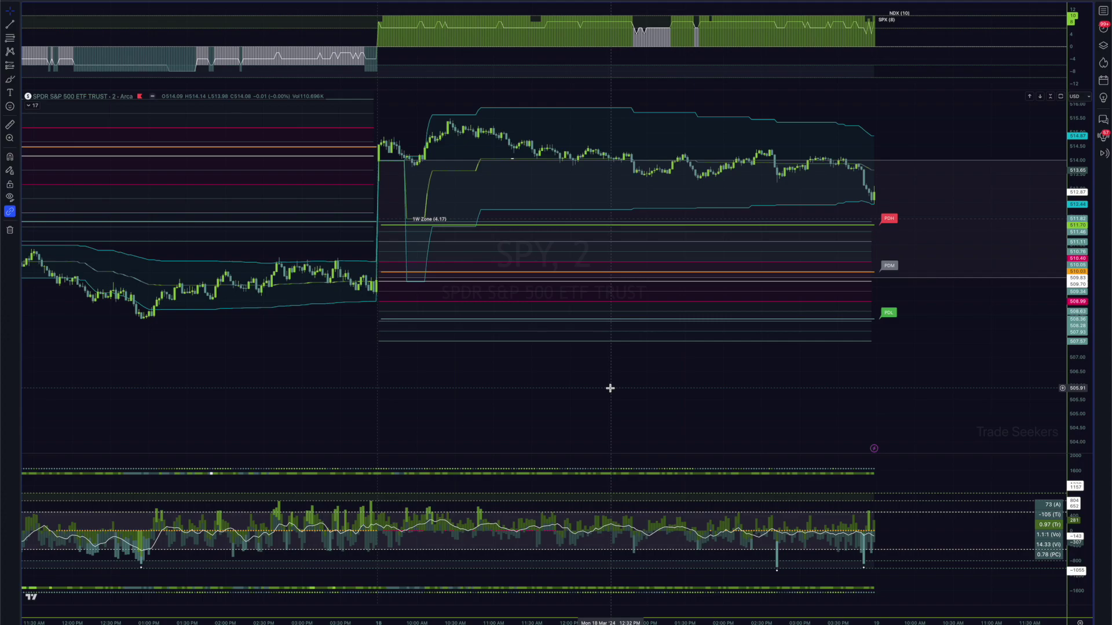
drag(603, 365, 529, 394)
drag(1083, 375, 1082, 300)
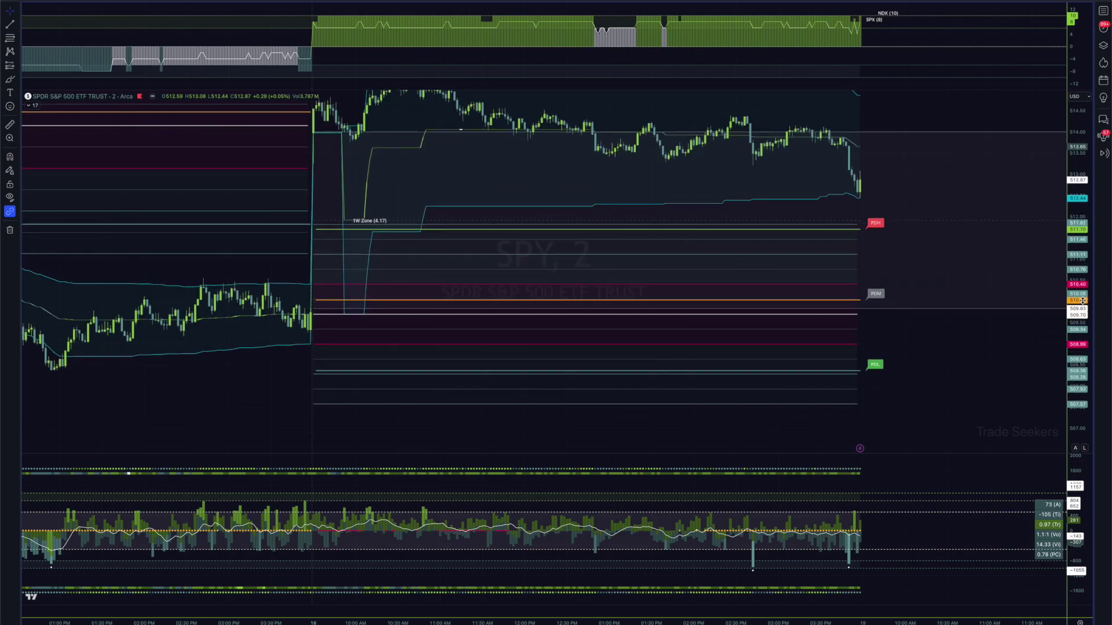
drag(918, 111, 918, 168)
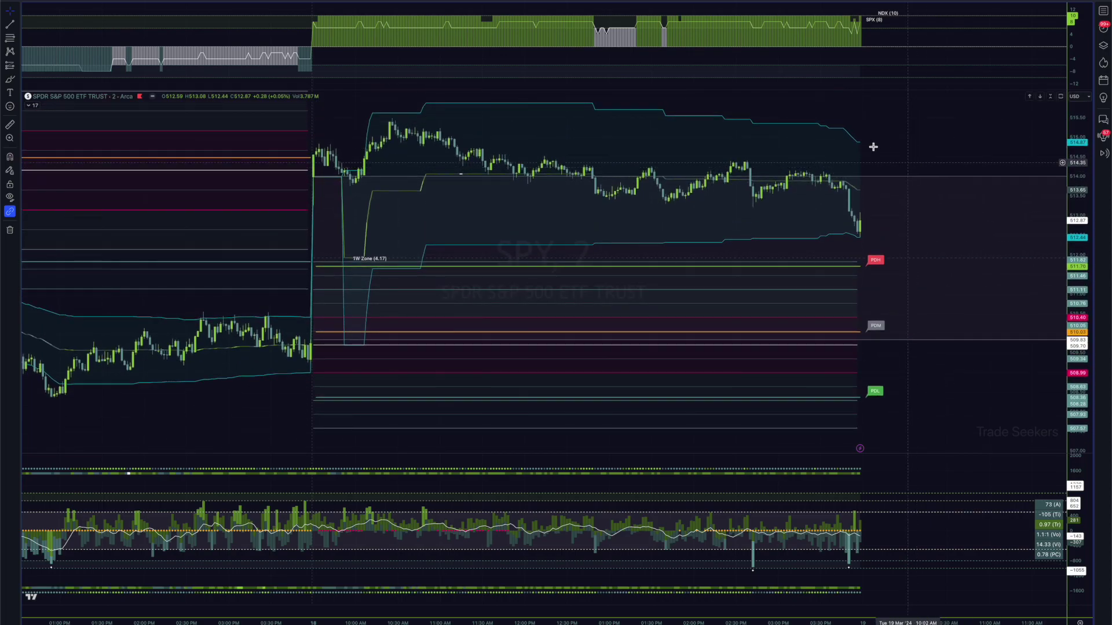